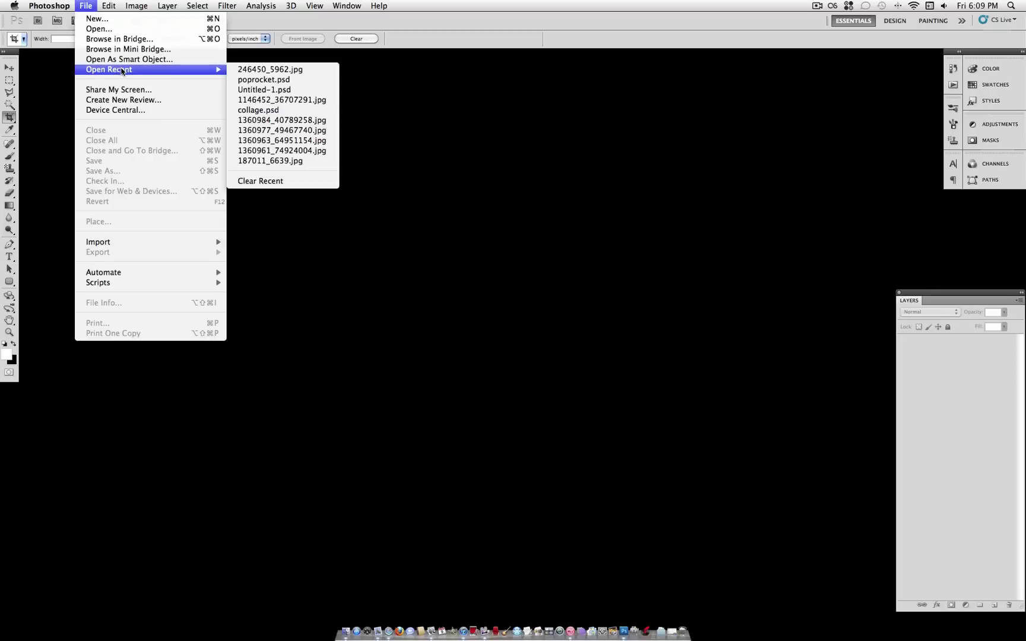
Step: Bring Photoshop to the front and open the File menu
left_click(85, 3)
left_click(524, 172)
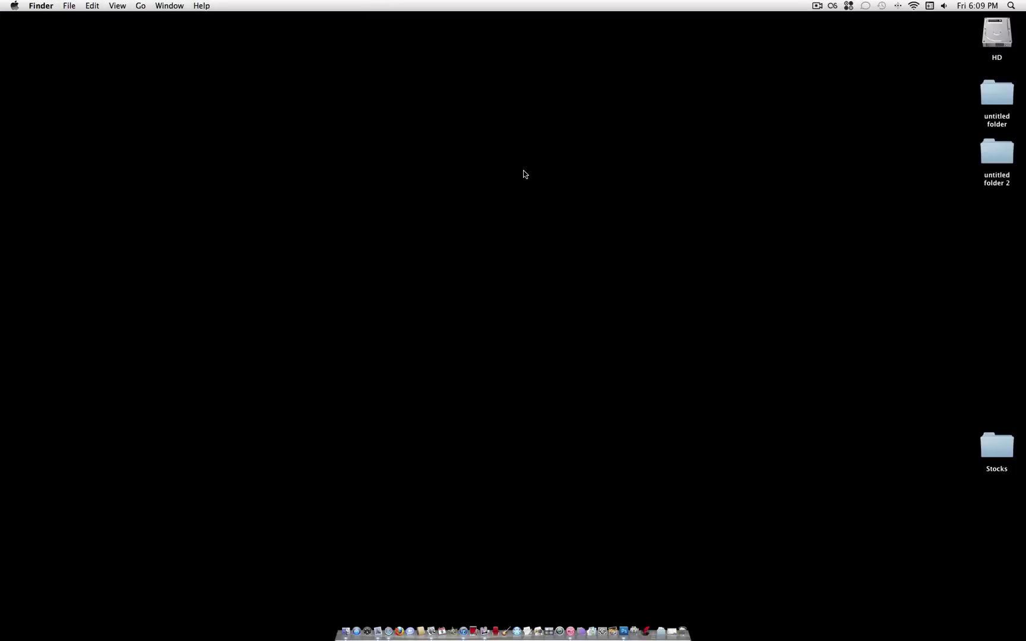
left_click(622, 636)
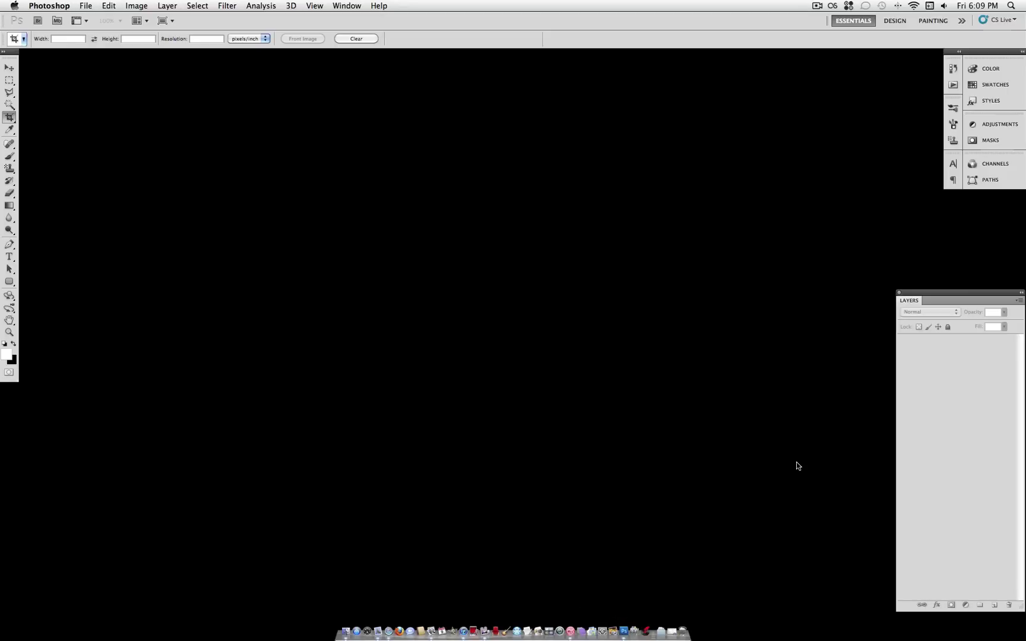
left_click(91, 8)
Step: Create a new document 60 pixels wide and 60 pixels high
left_click(98, 20)
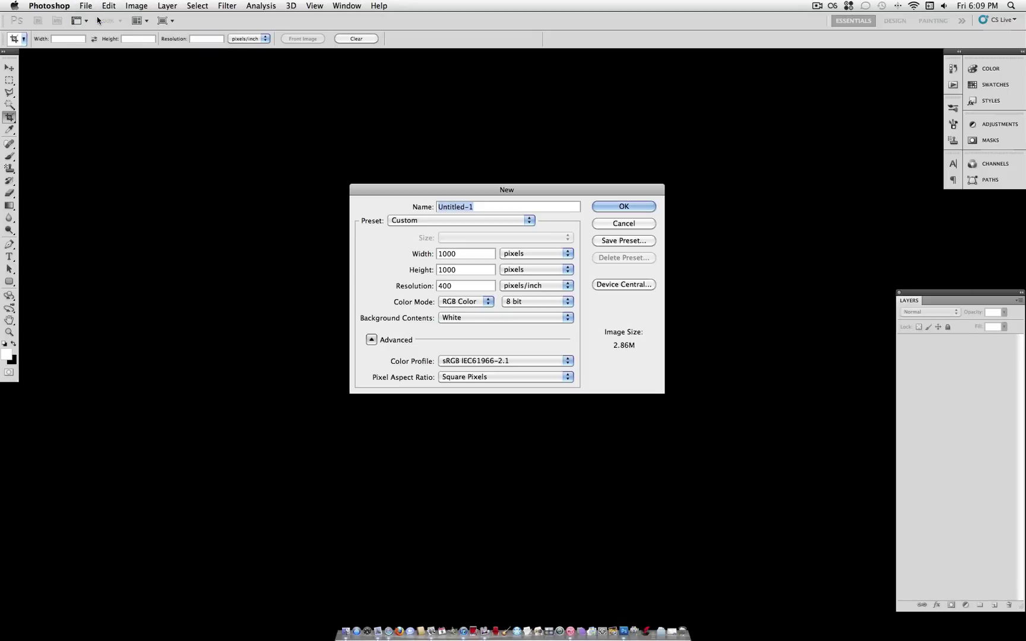
double_click(454, 253)
type("60")
key("Tab")
type("60")
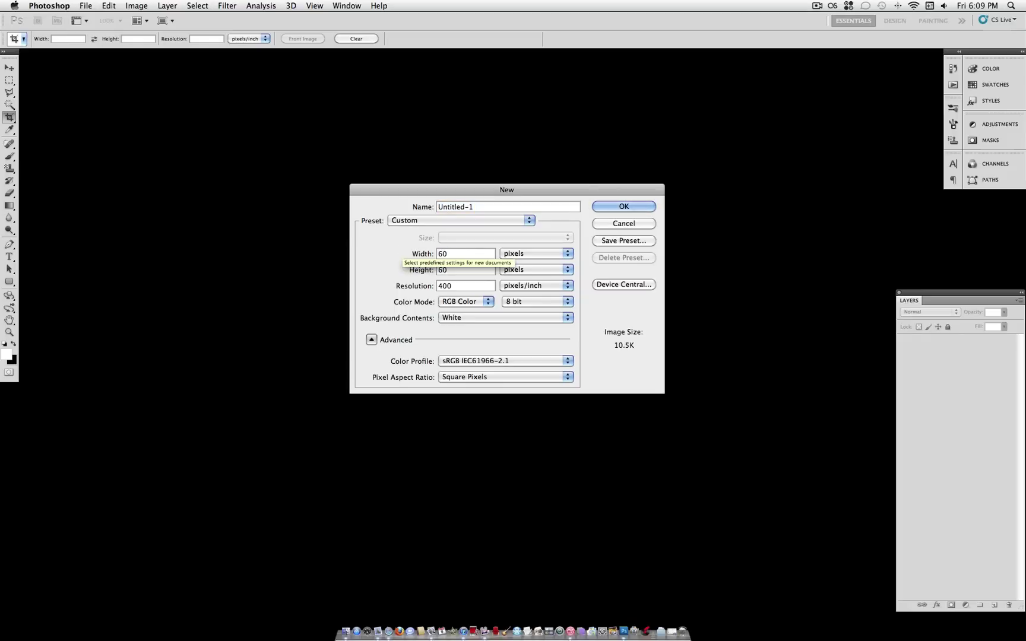
key("Return")
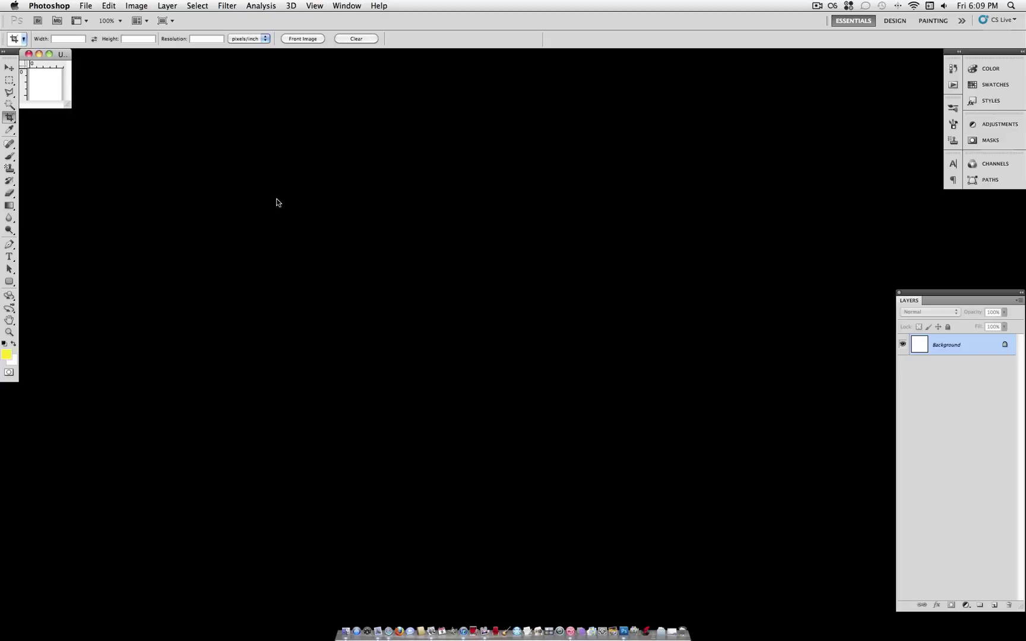
Step: Enlarge and centre the window, show rulers, and drag a vertical guide to the square's centre
left_click_drag(69, 106, 505, 364)
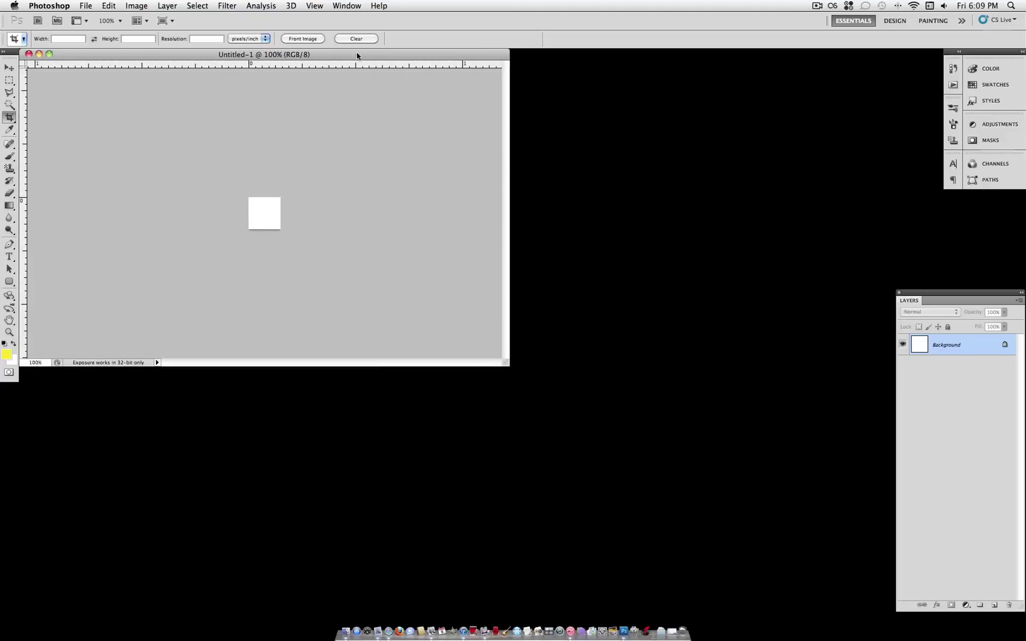
left_click_drag(356, 55, 535, 146)
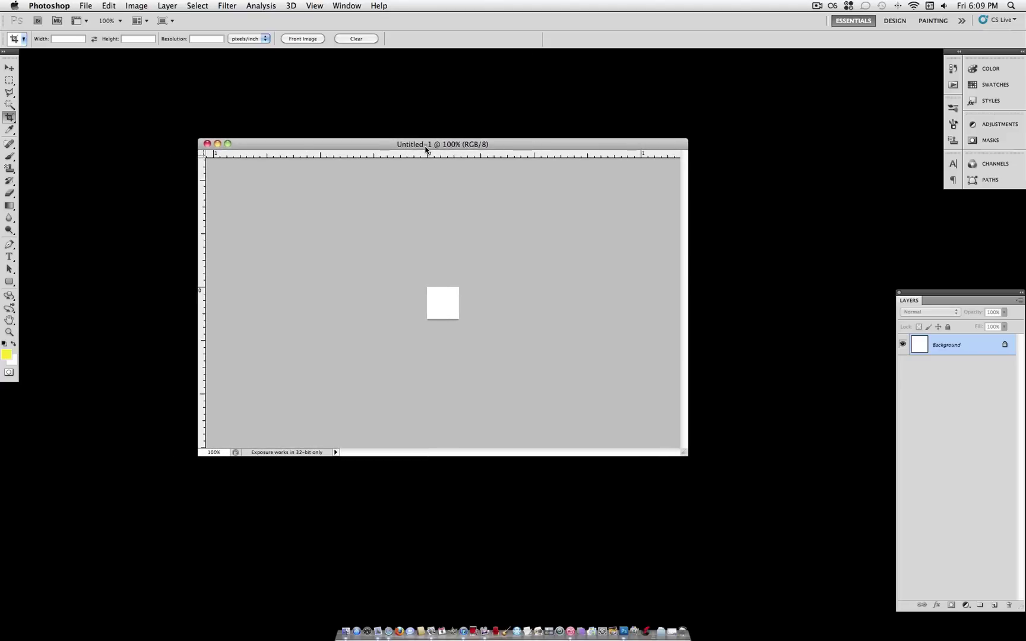
key("super+r")
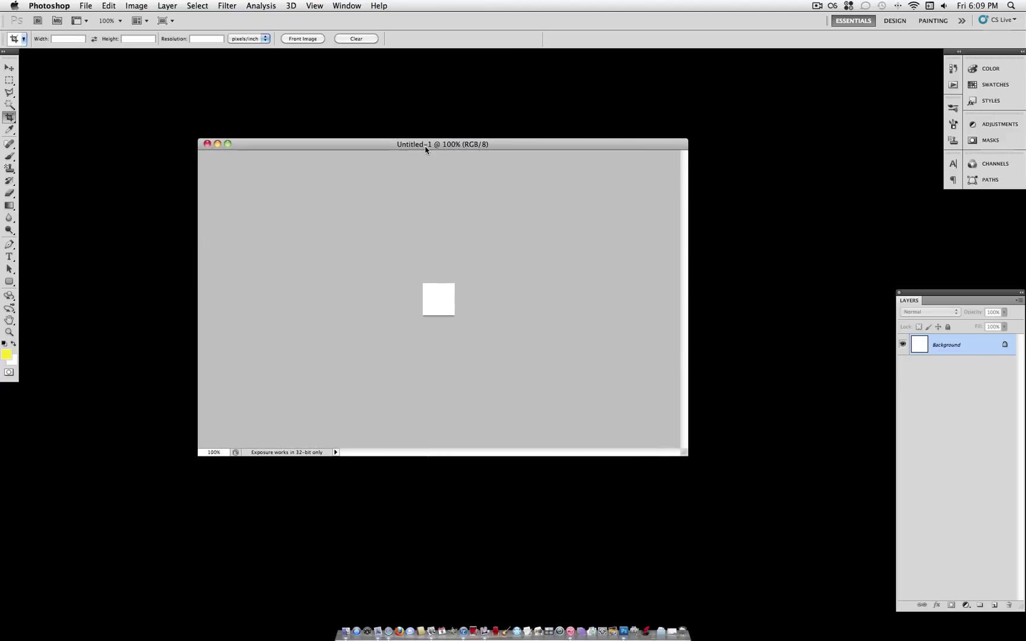
left_click(305, 4)
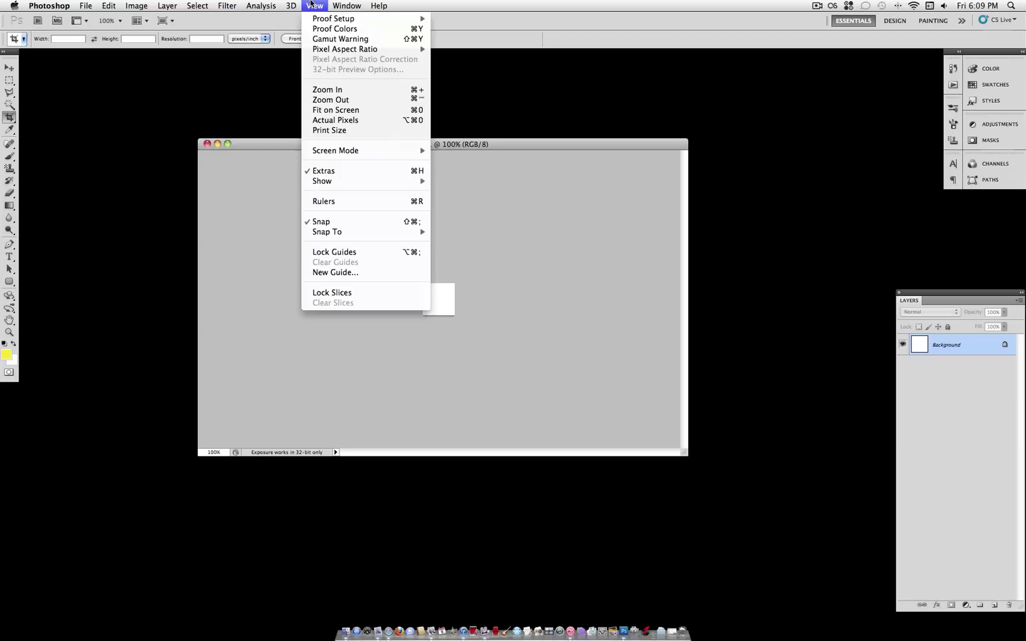
left_click(350, 201)
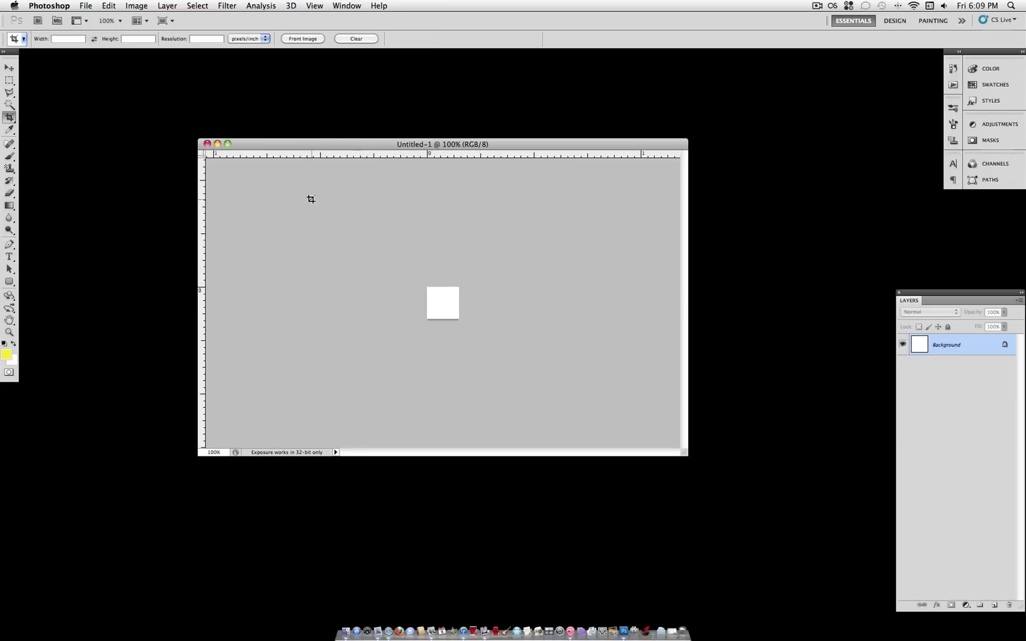
left_click_drag(201, 205, 443, 228)
Step: Marquee-select the square's left half up to the guide and set the foreground to hex ffe400
left_click(11, 80)
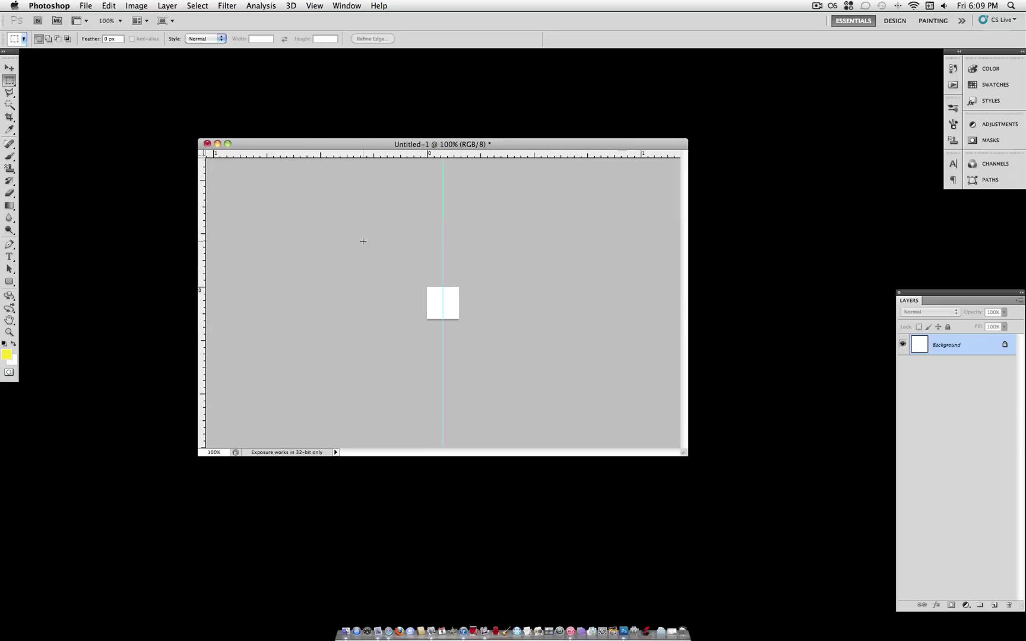
left_click_drag(434, 359, 443, 367)
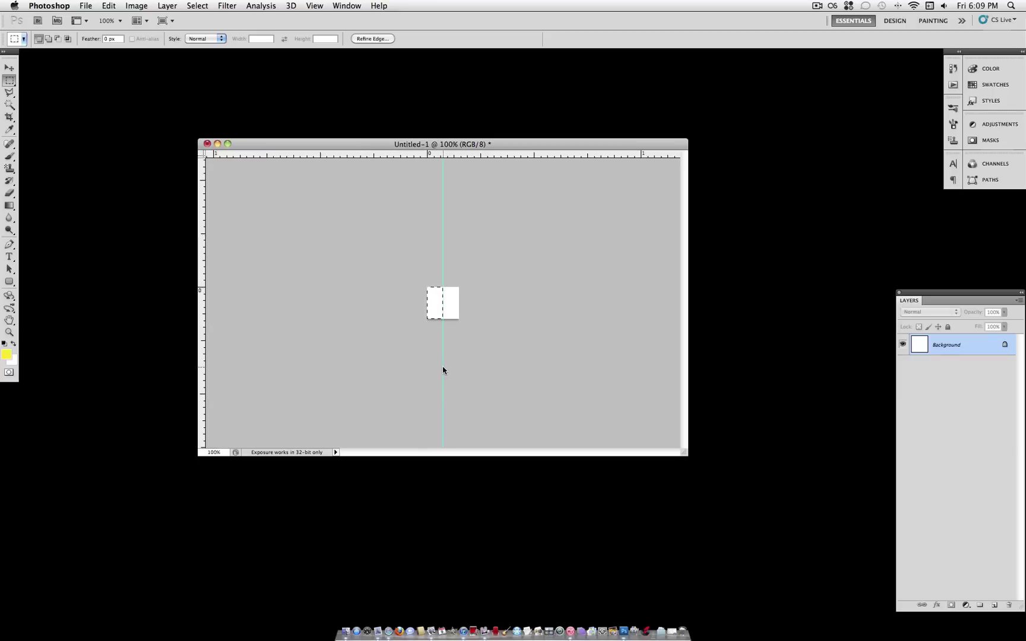
left_click(7, 355)
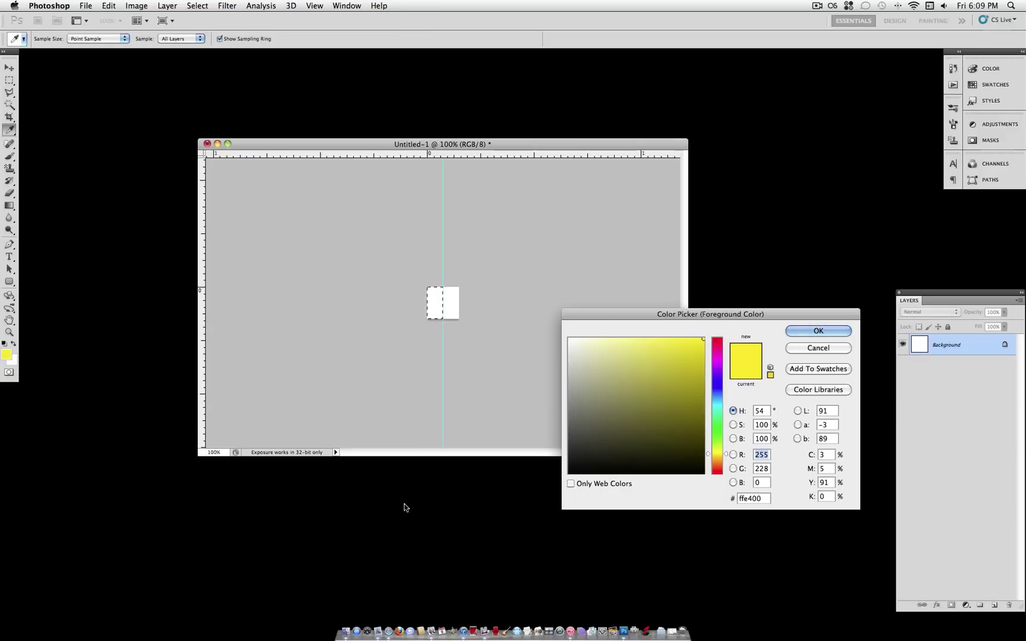
double_click(764, 498)
left_click(817, 331)
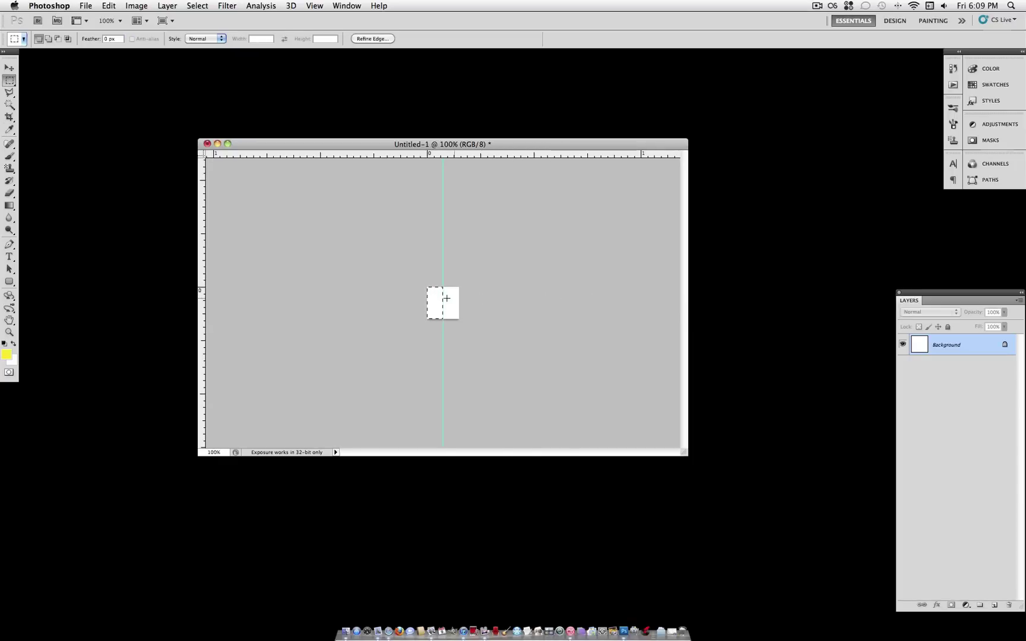
Step: Fill the left-half selection with the yellow foreground colour
right_click(437, 296)
left_click(471, 440)
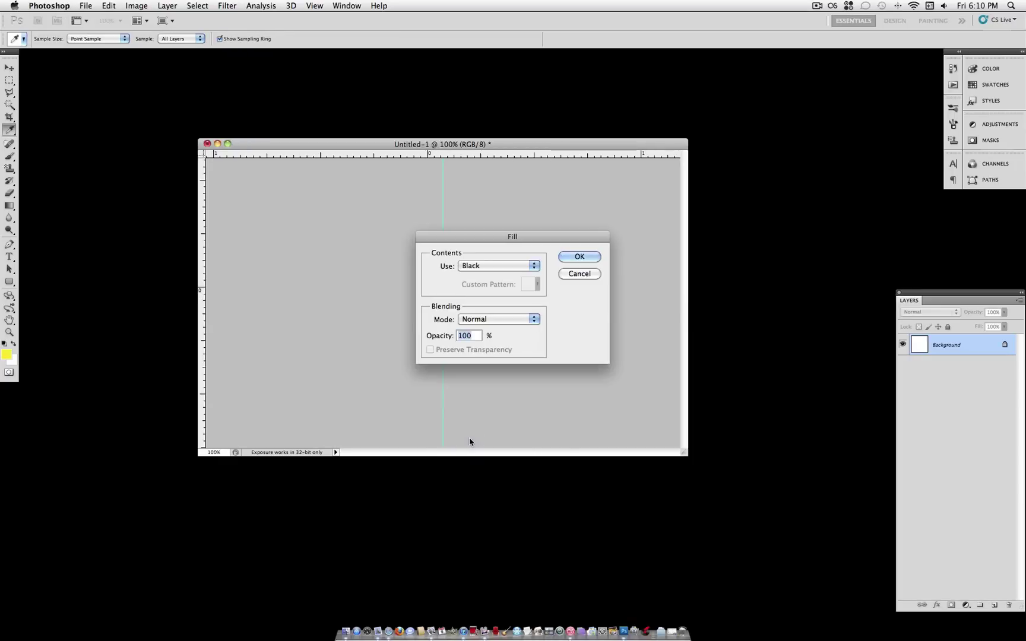
left_click(484, 267)
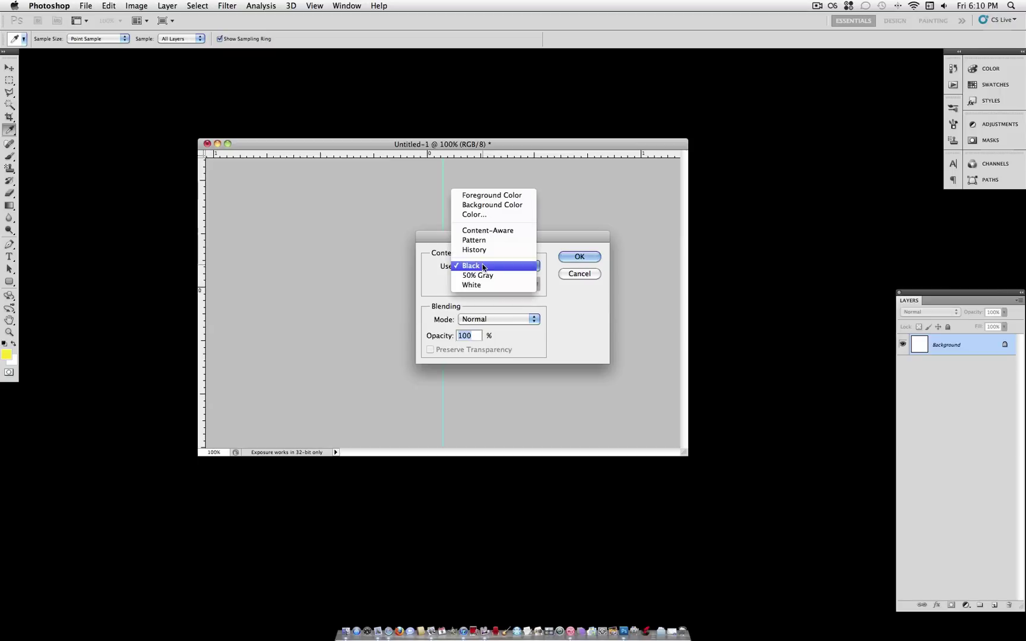
left_click(492, 196)
left_click(576, 260)
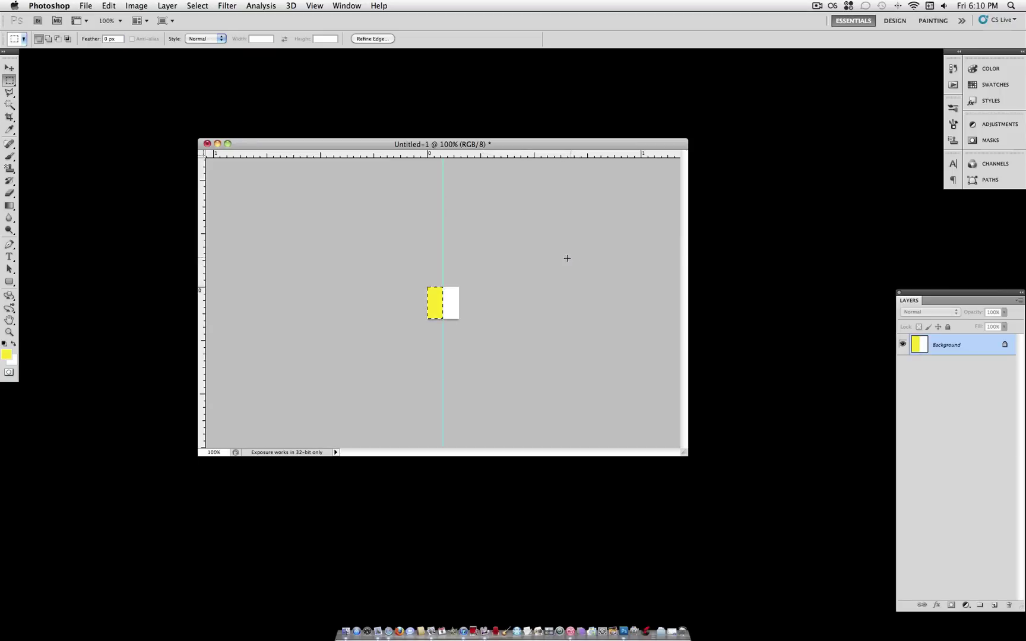
Step: Invert the selection, fill the right half with black in Normal mode, and deselect
right_click(454, 299)
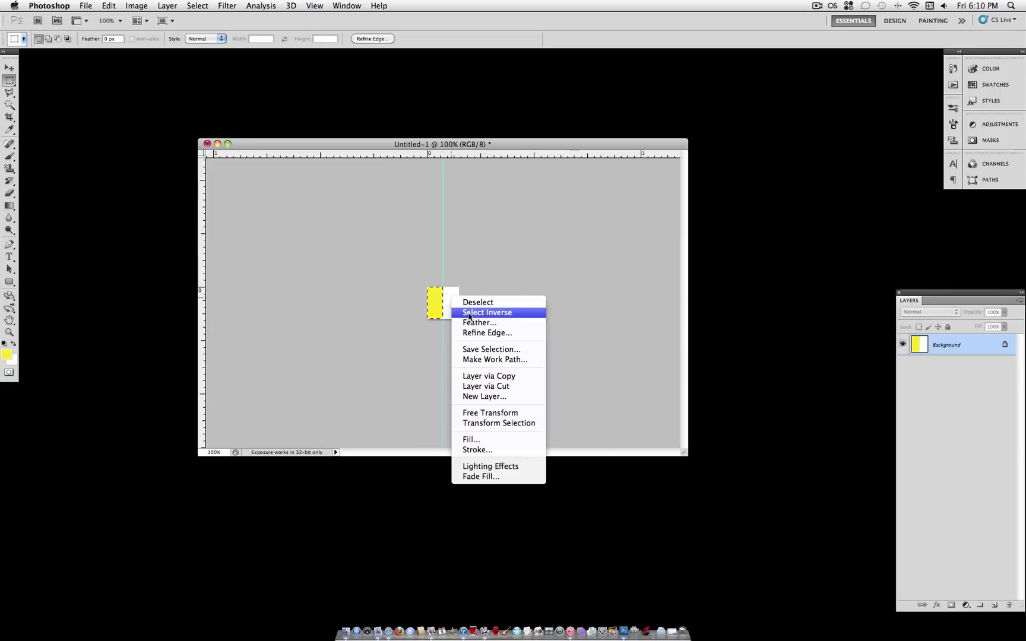
left_click(469, 313)
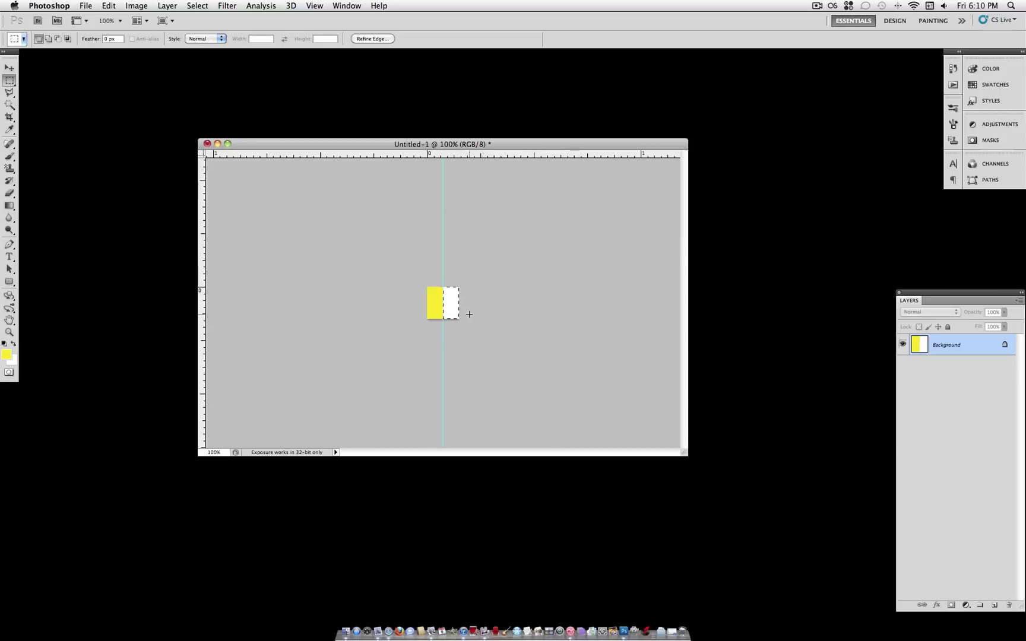
right_click(453, 306)
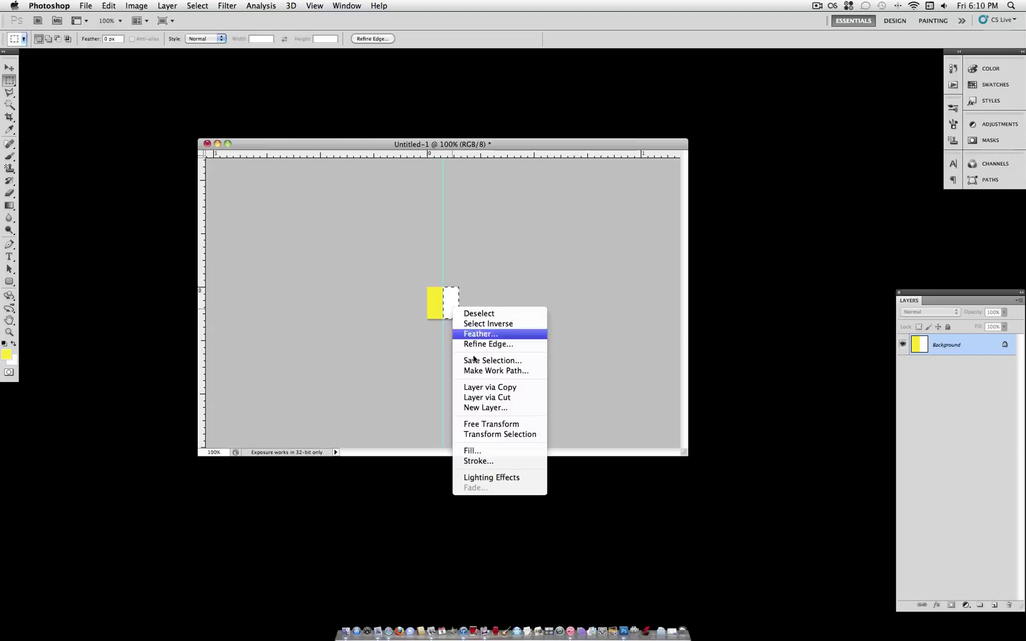
left_click(486, 455)
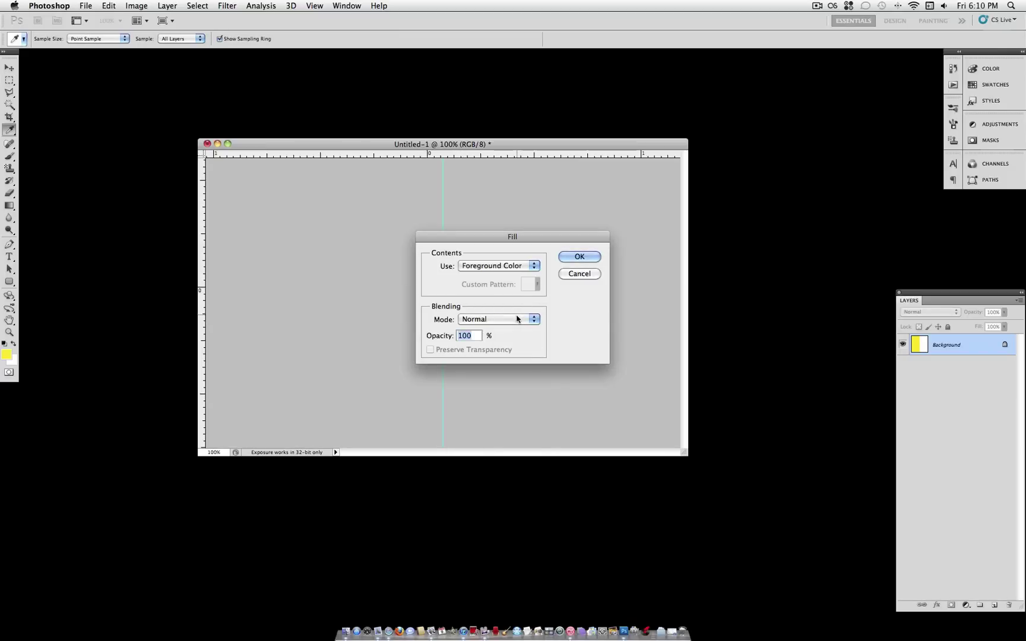
left_click(519, 318)
left_click(518, 321)
left_click(517, 265)
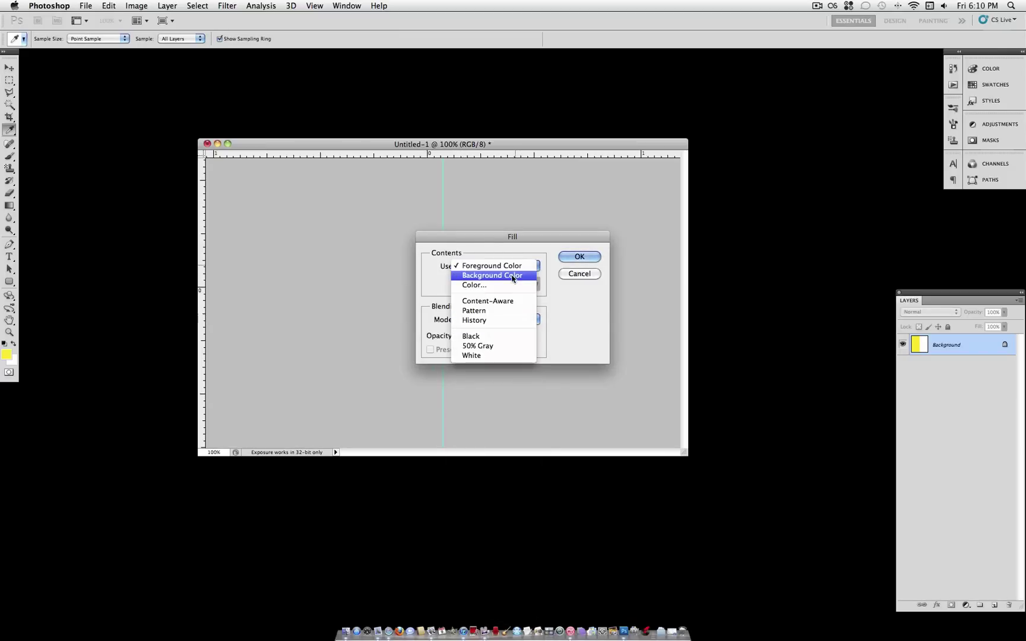
left_click(502, 339)
left_click(568, 259)
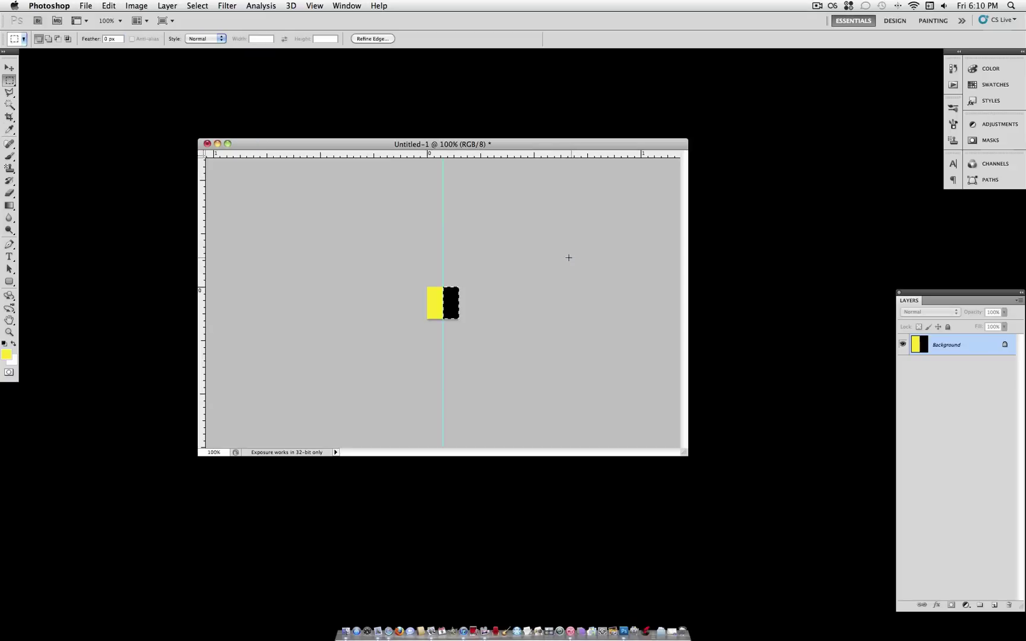
right_click(482, 279)
right_click(450, 289)
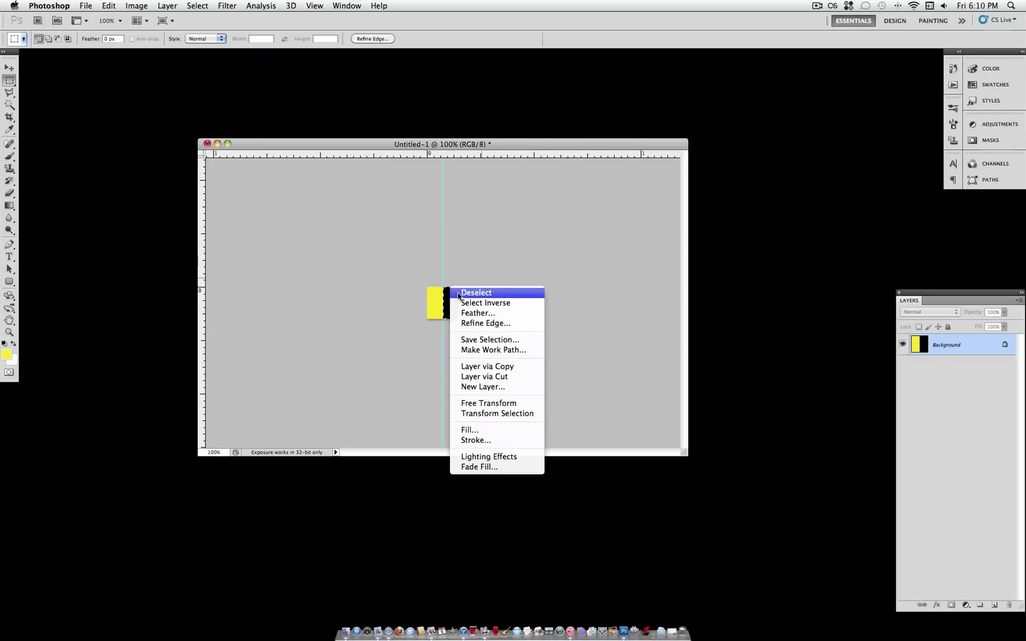
Step: Define the deselected tile as Pattern 1, then close Untitled-1 without saving
left_click(459, 294)
left_click(107, 5)
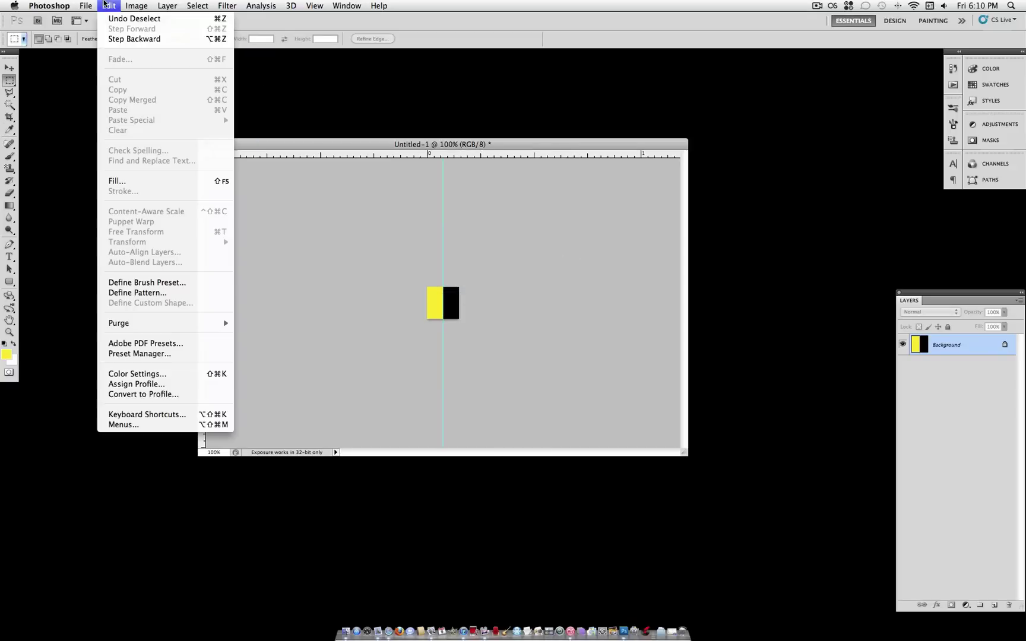
left_click(175, 293)
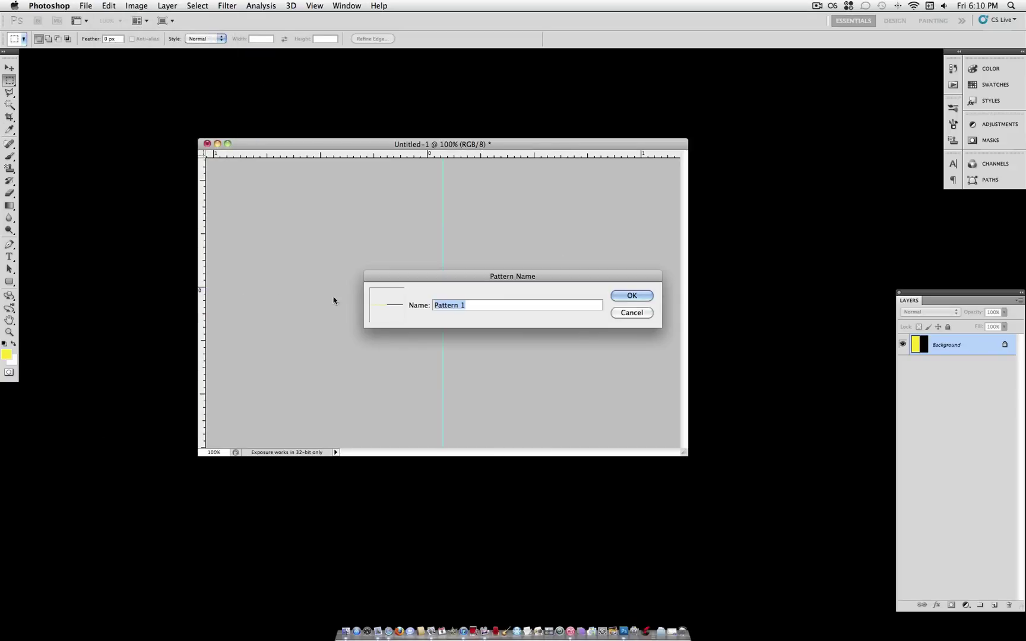
left_click(630, 297)
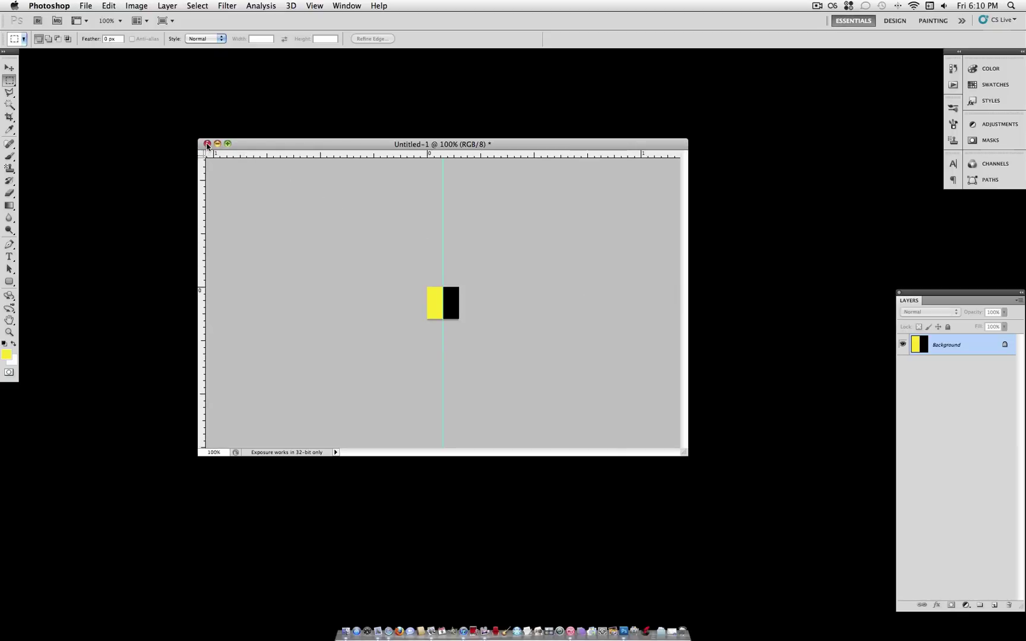
left_click(208, 144)
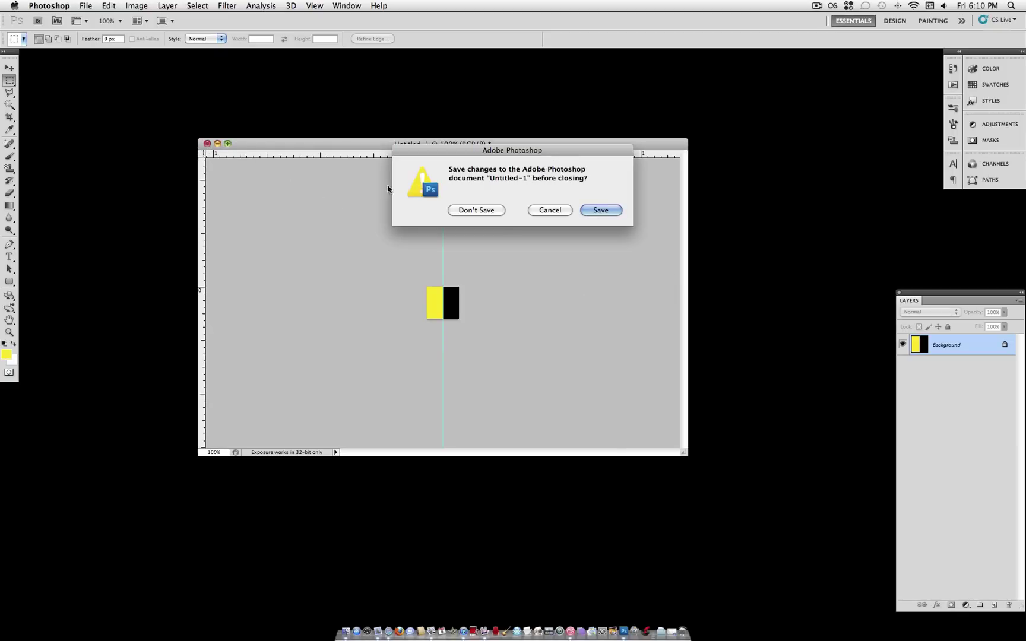
left_click(475, 209)
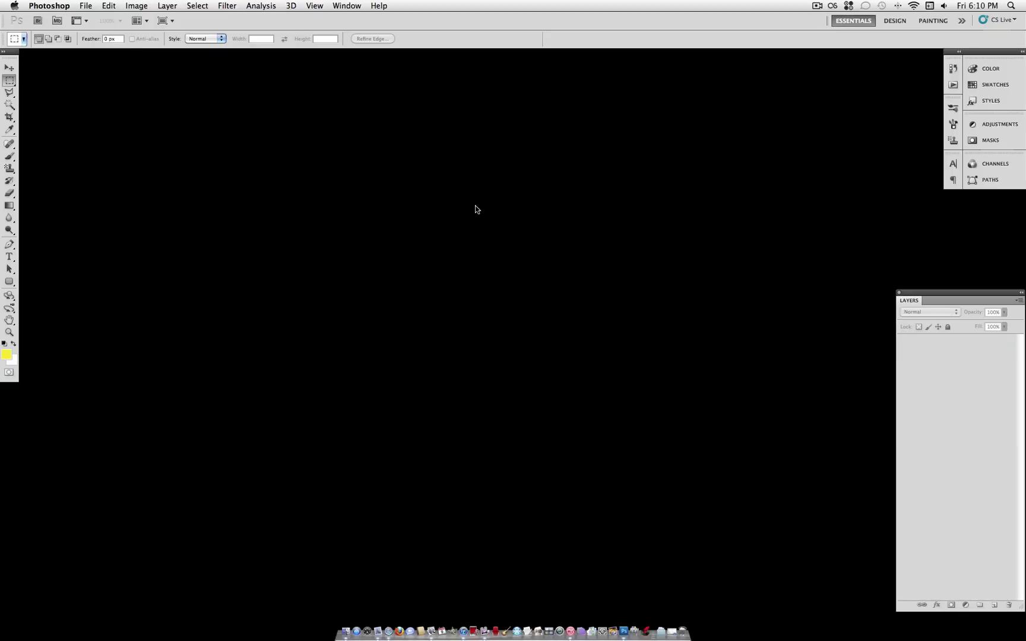
Step: Create a new white document 800 pixels wide by 500 pixels high
left_click(86, 6)
left_click(89, 19)
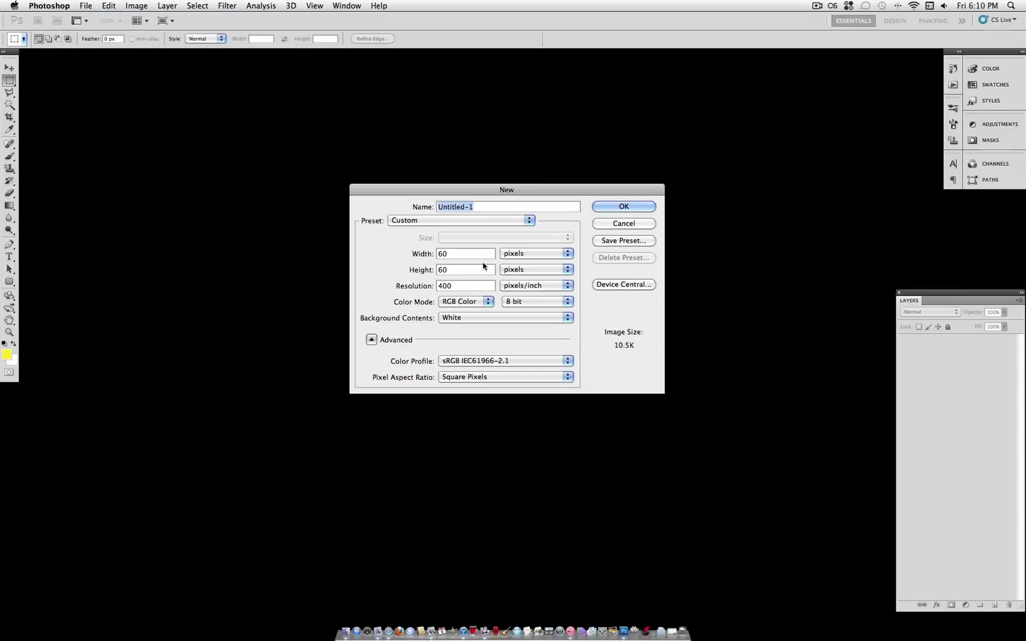
key("Tab")
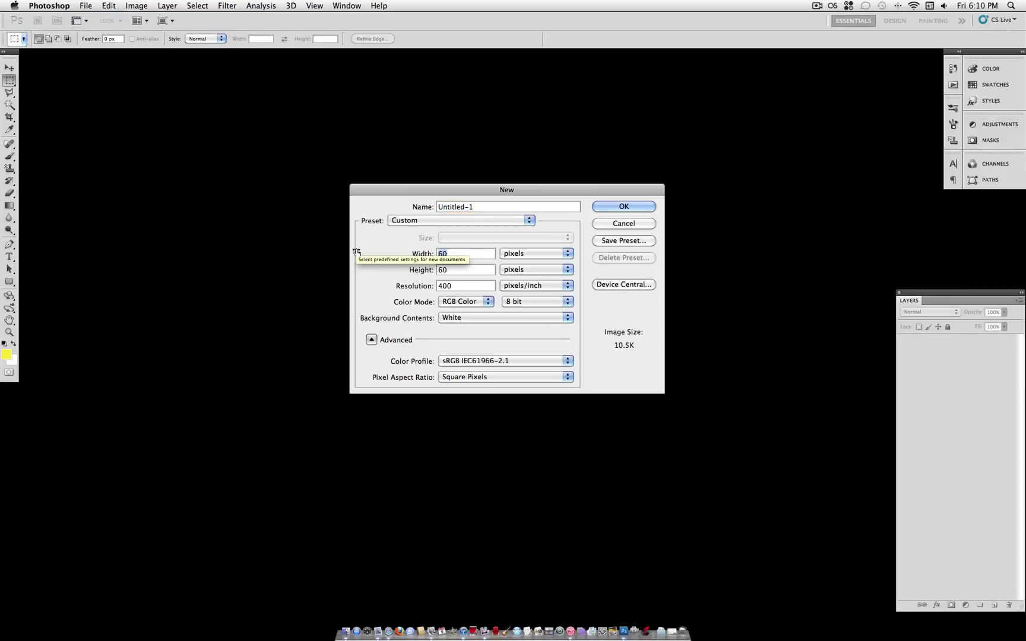
type("800")
key("Tab")
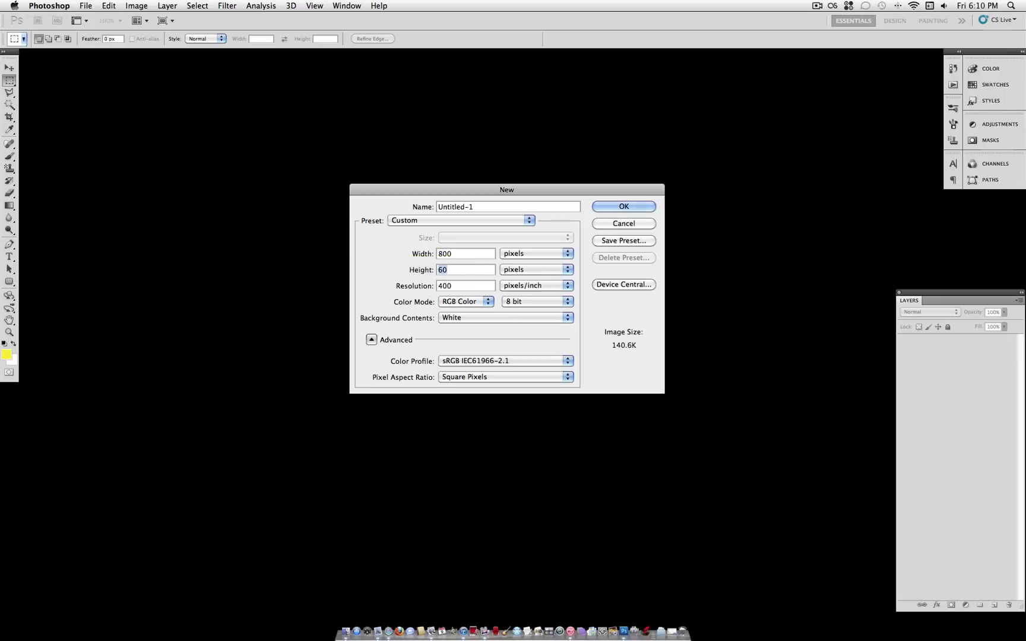
type("500")
key("Return")
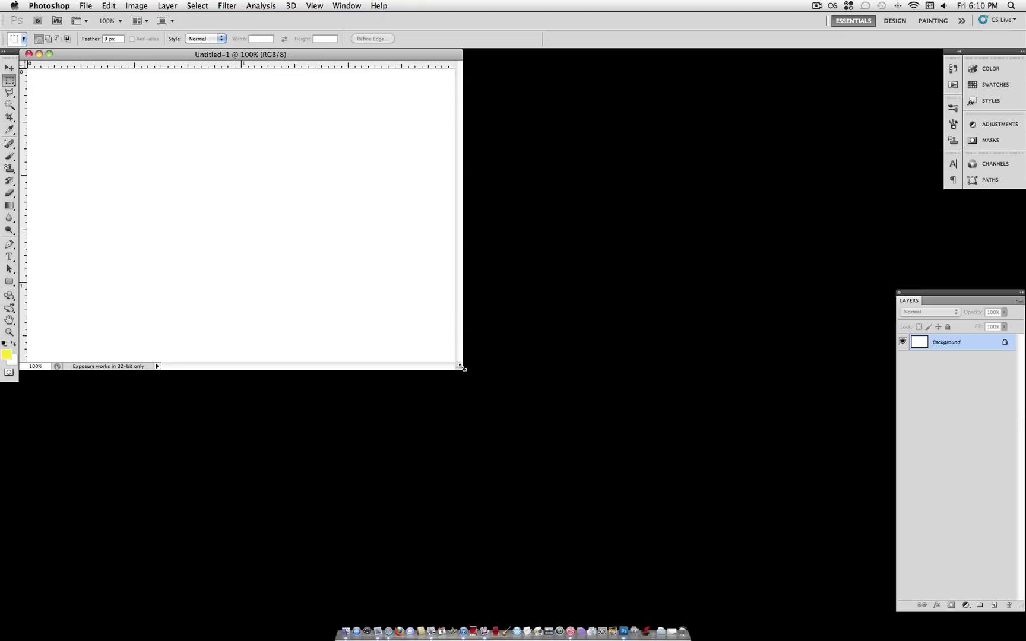
Step: Widen the canvas with a crop box extended past its right edge
left_click_drag(463, 369, 717, 536)
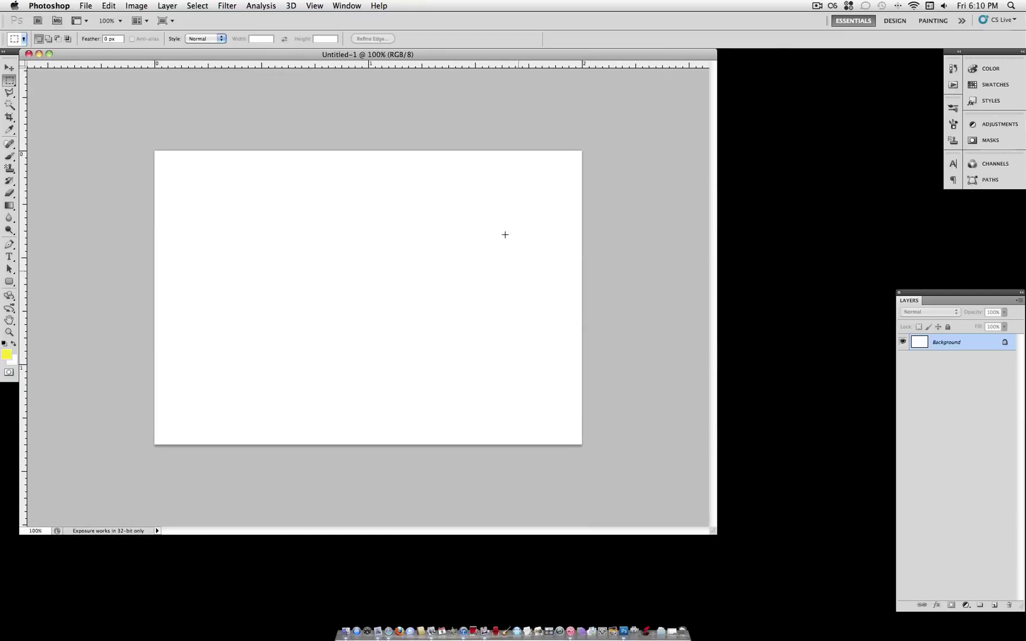
left_click(10, 117)
left_click_drag(78, 123, 738, 384)
left_click_drag(583, 386, 704, 422)
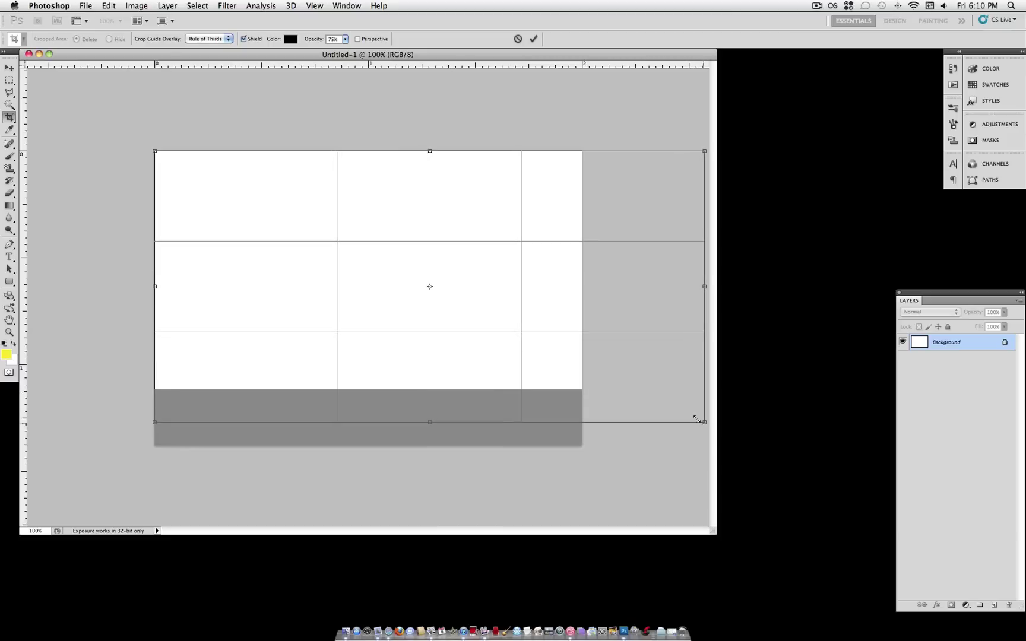
right_click(551, 319)
left_click(567, 318)
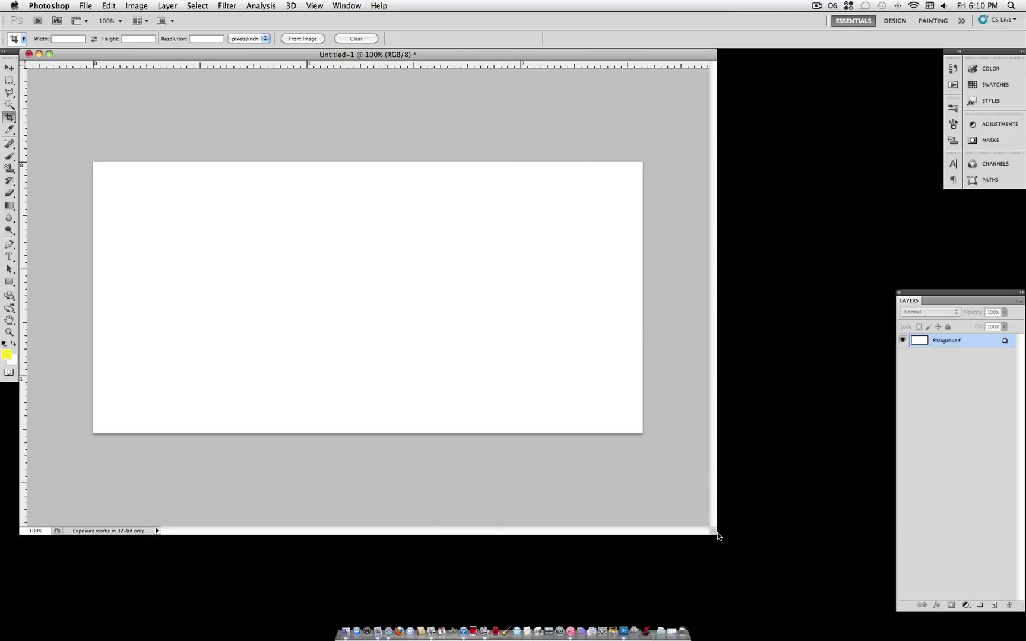
left_click_drag(440, 55, 500, 70)
Step: Paint-bucket fill the canvas with the saved stripe pattern in Pattern mode
key("b")
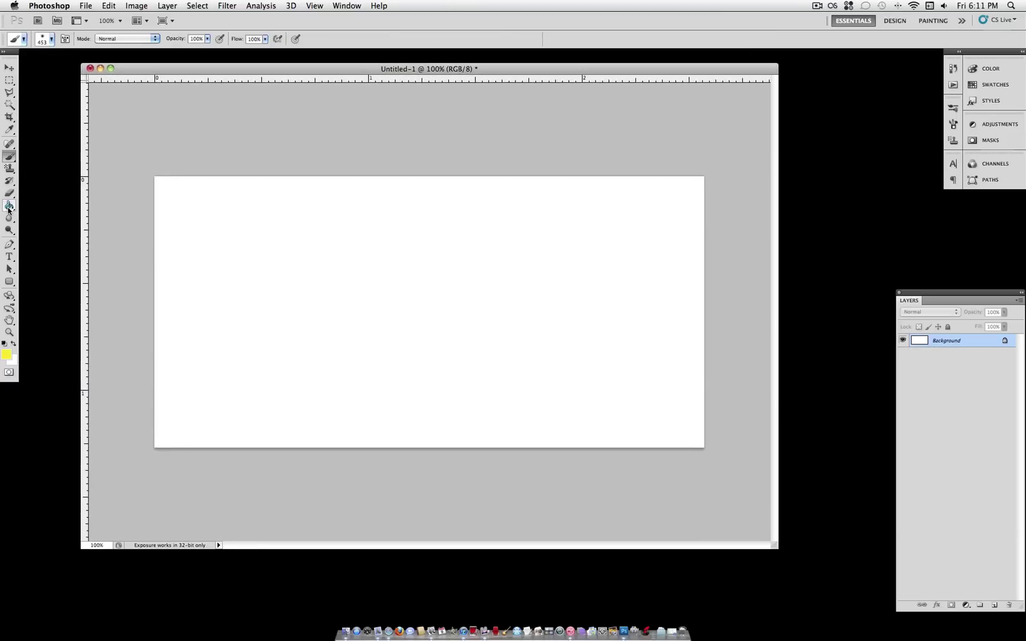
left_click(8, 208)
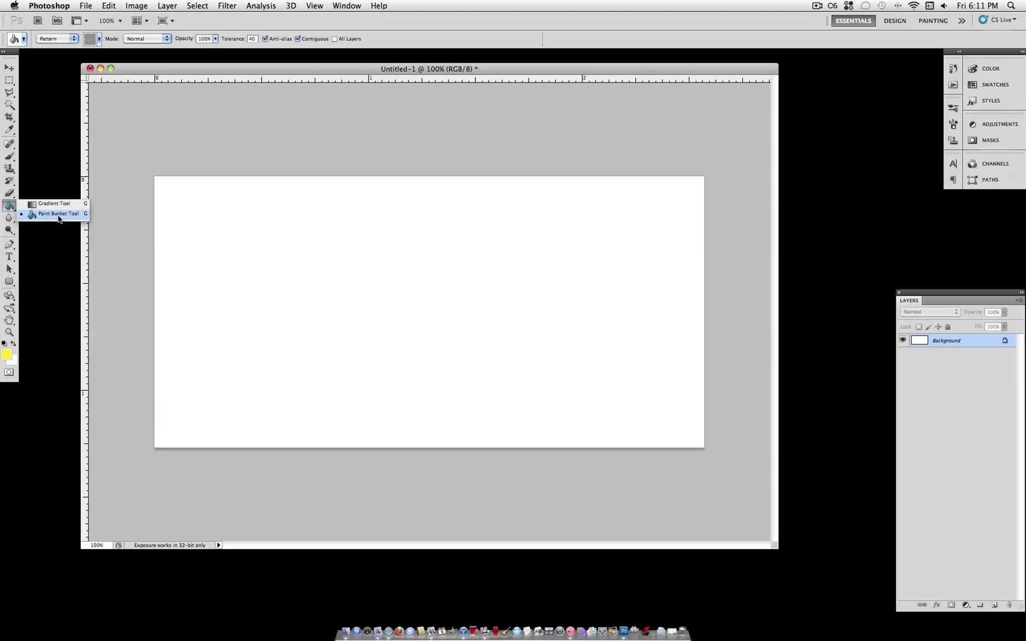
left_click(58, 219)
left_click(74, 39)
left_click(73, 39)
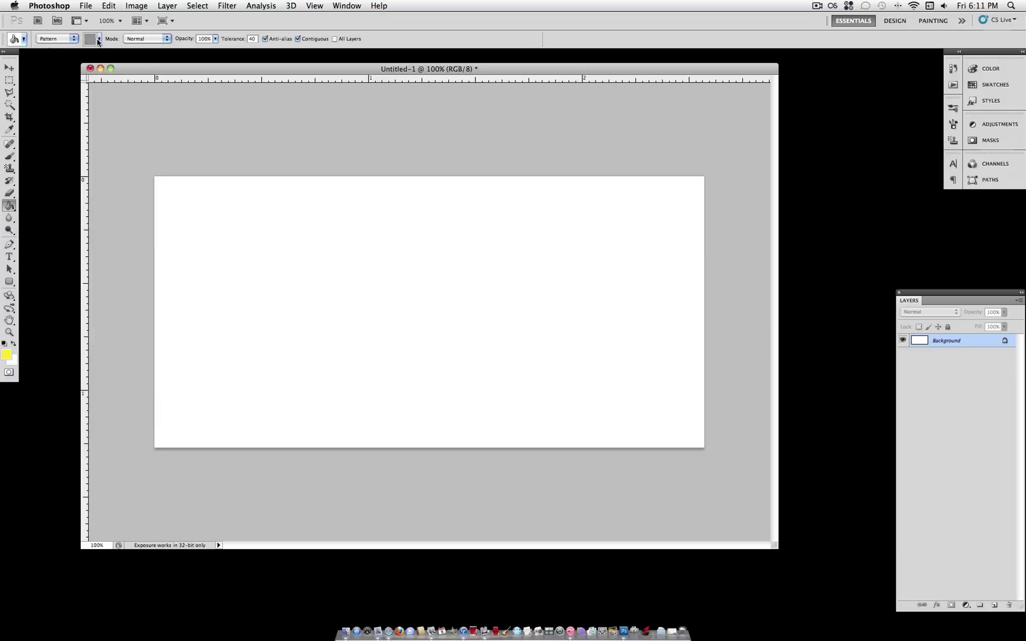
left_click(100, 40)
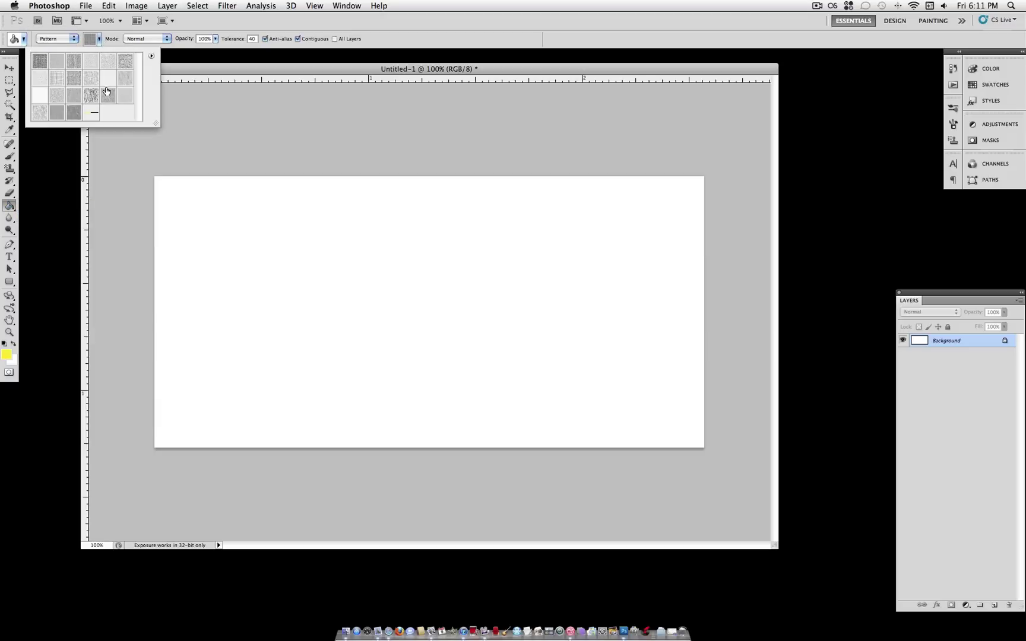
left_click(90, 113)
left_click(100, 39)
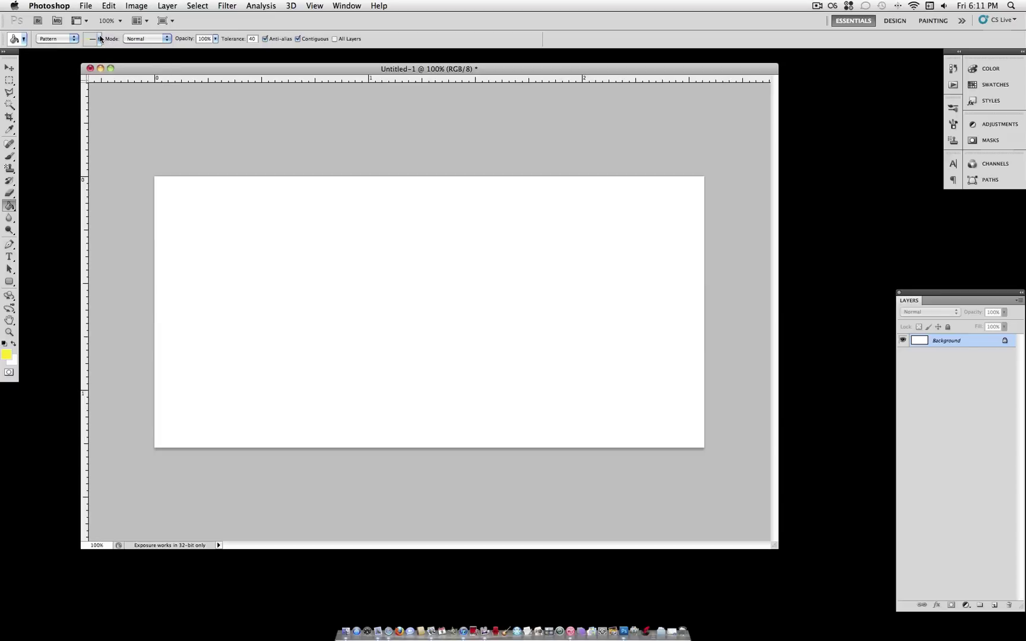
left_click(224, 231)
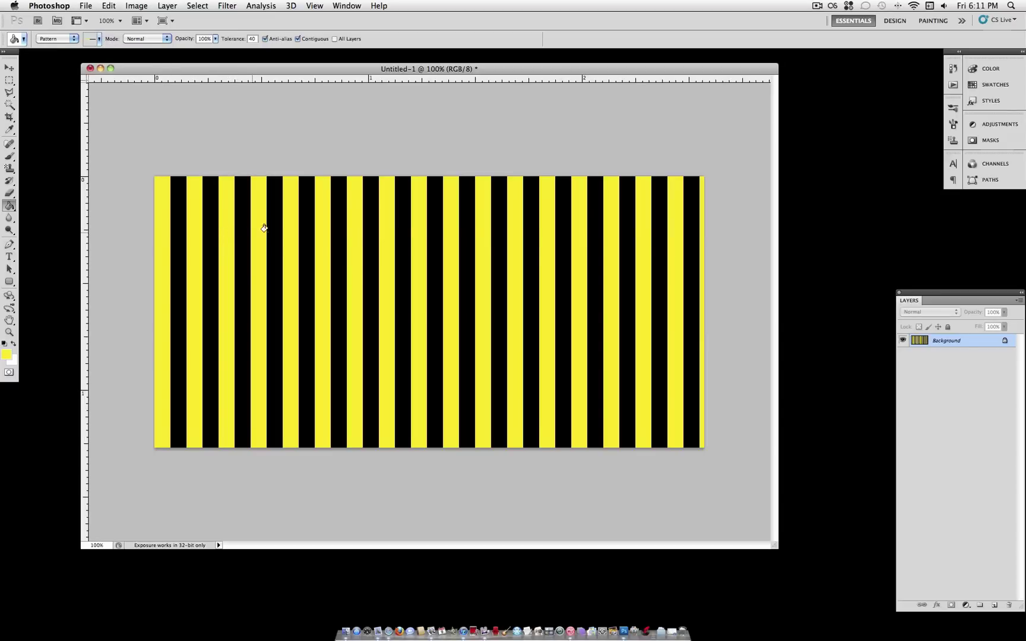
Step: Duplicate the Background layer as Background copy
right_click(942, 340)
left_click(922, 358)
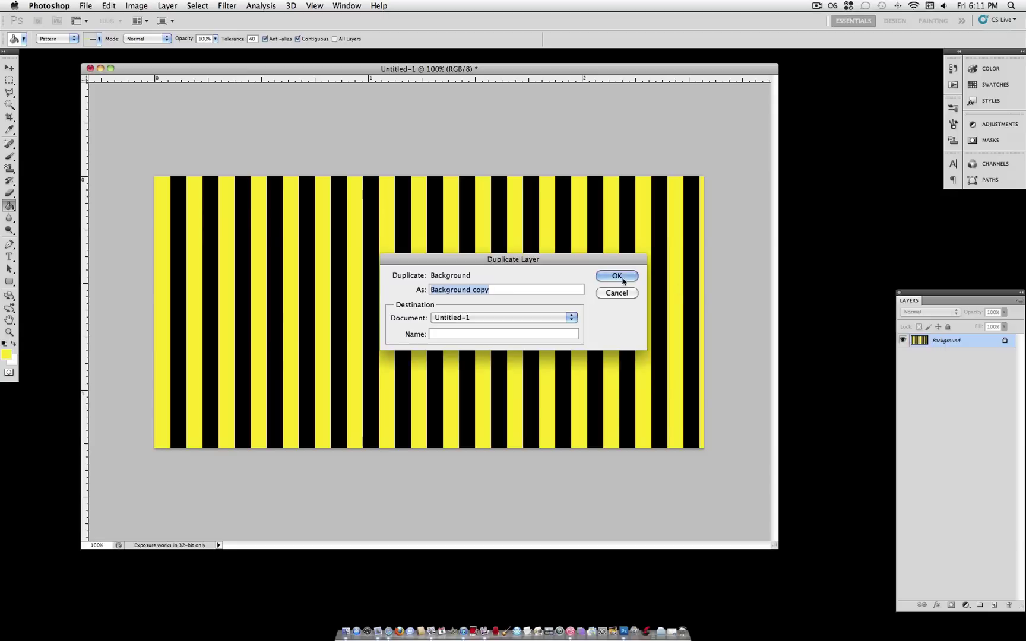
left_click(615, 277)
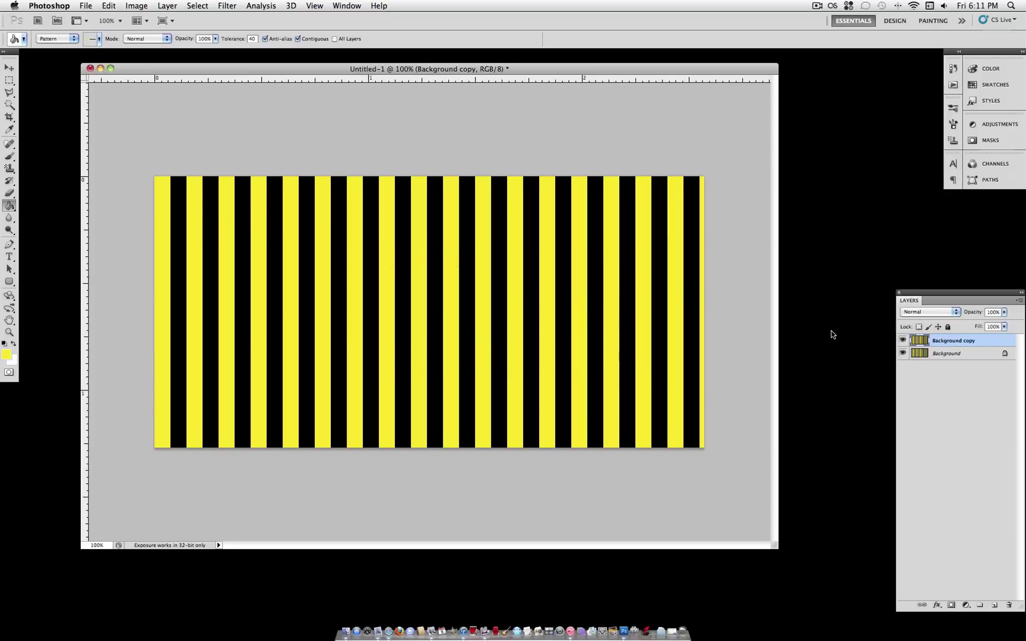
Step: Free-transform the copy: rotate it -45°, stretch it across the canvas, and shift it down-left
key("super+t")
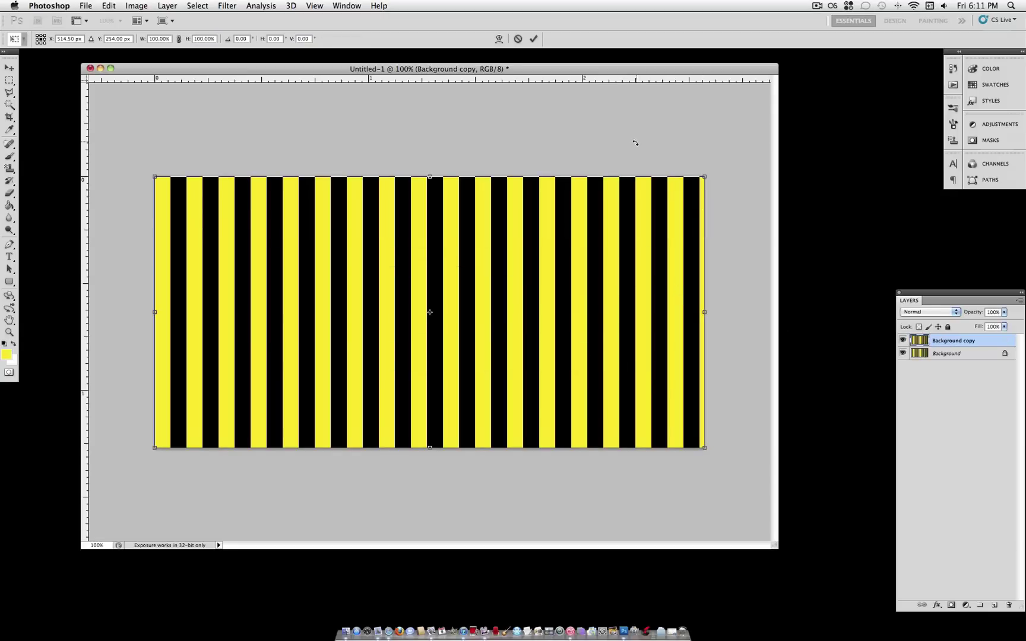
left_click_drag(633, 143, 442, 89)
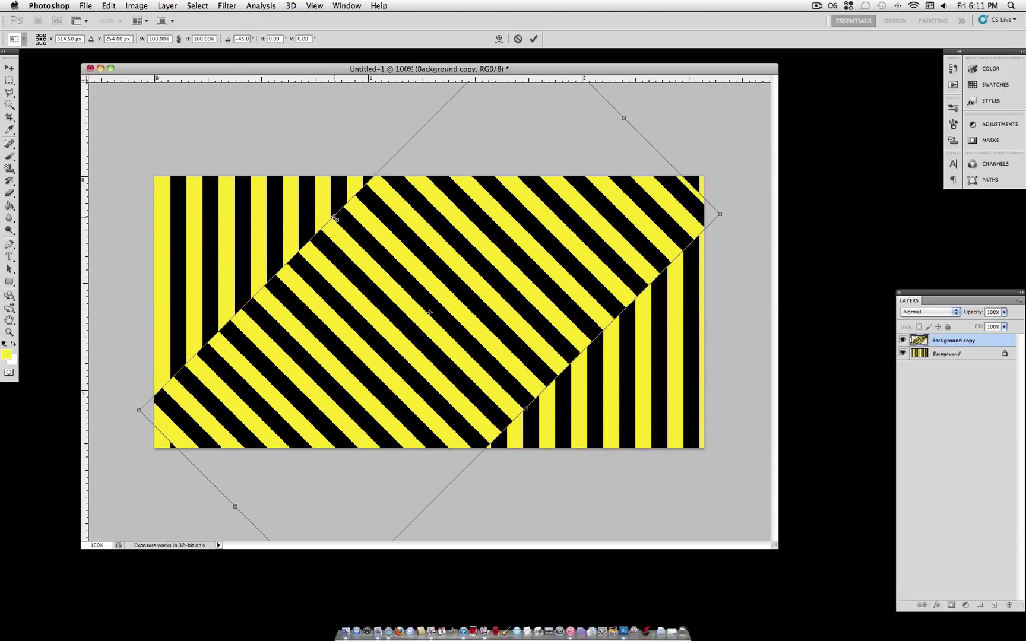
left_click_drag(334, 217, 219, 101)
left_click_drag(523, 408, 722, 526)
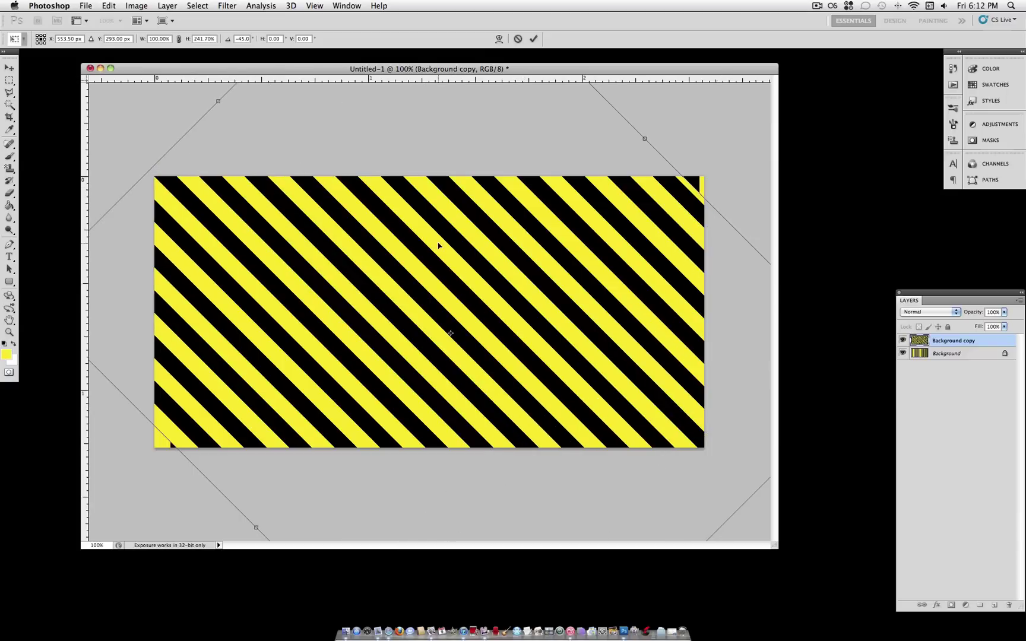
mouse_move(217, 101)
left_mouse_down()
mouse_move(333, 216)
mouse_move(218, 101)
left_mouse_up()
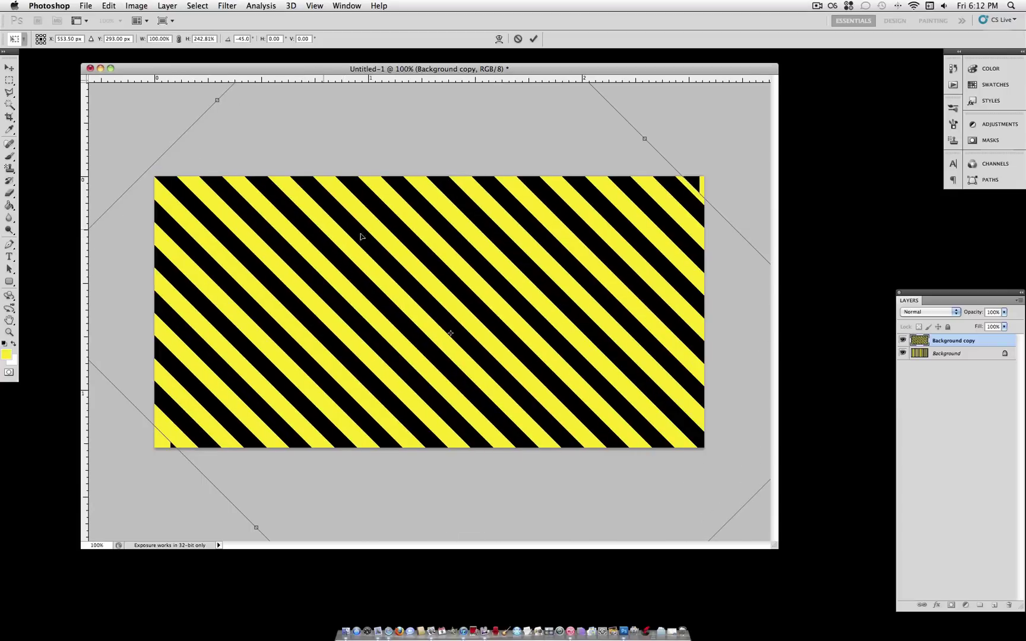
left_click_drag(371, 235, 210, 355)
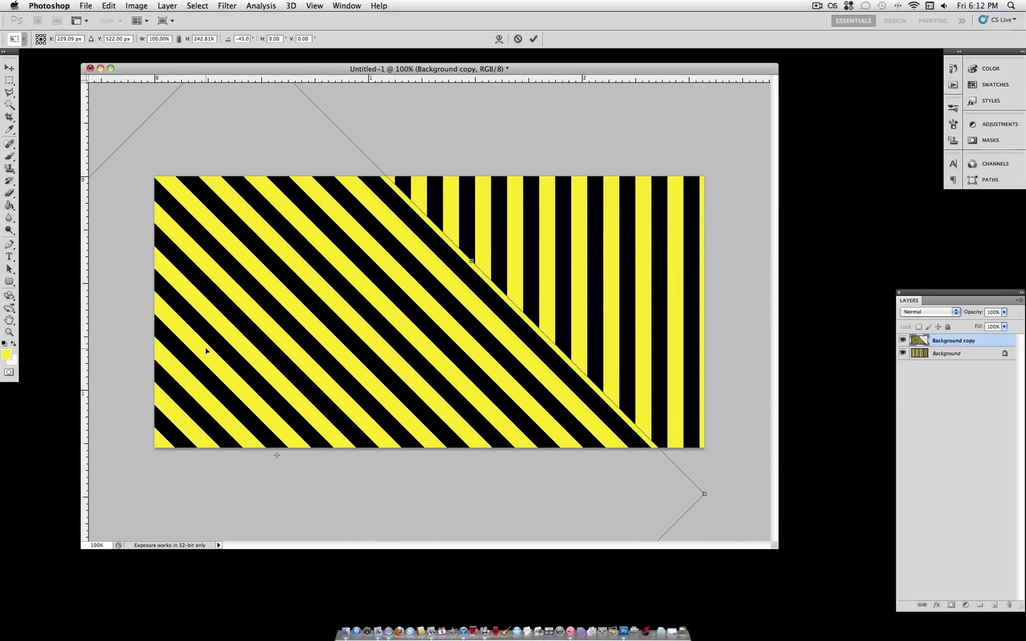
Step: Commit the transform, duplicate and align the copy into continuous diagonals, then flatten the image
key("Return")
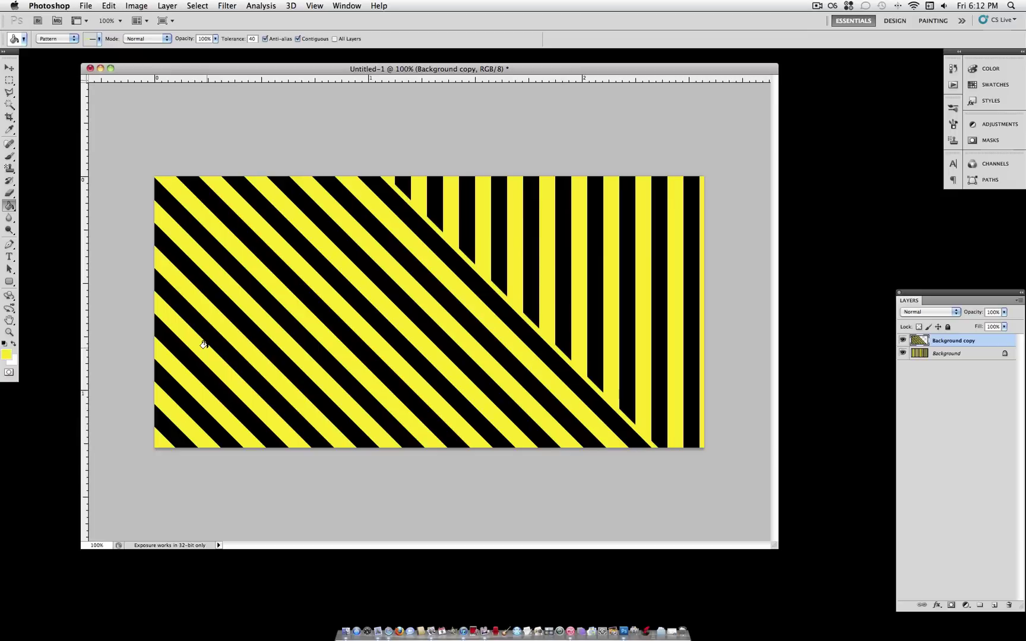
key("super+j")
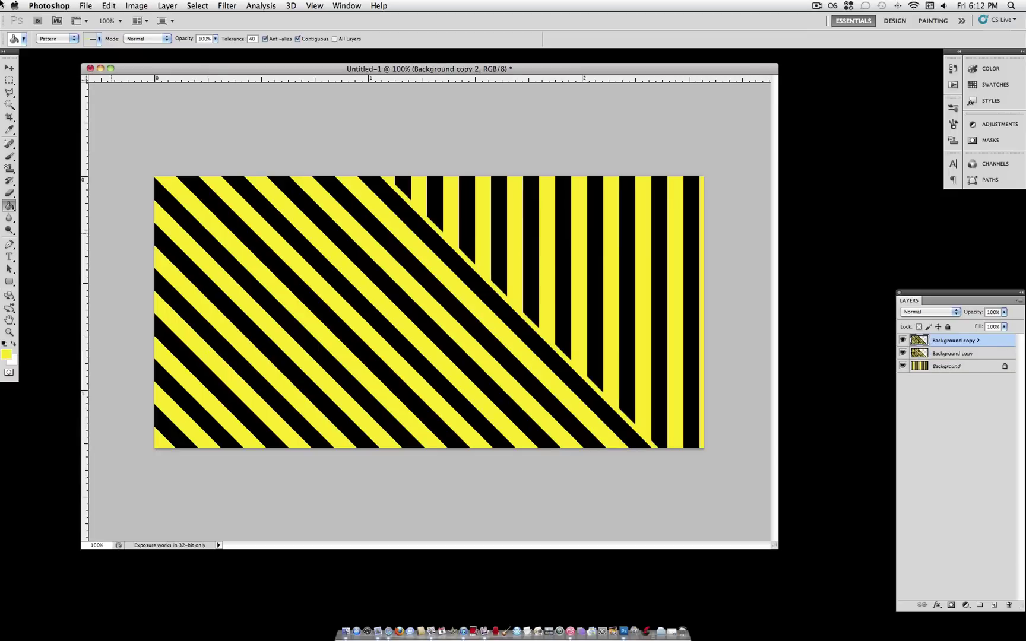
left_click(12, 66)
left_click_drag(229, 374, 486, 208)
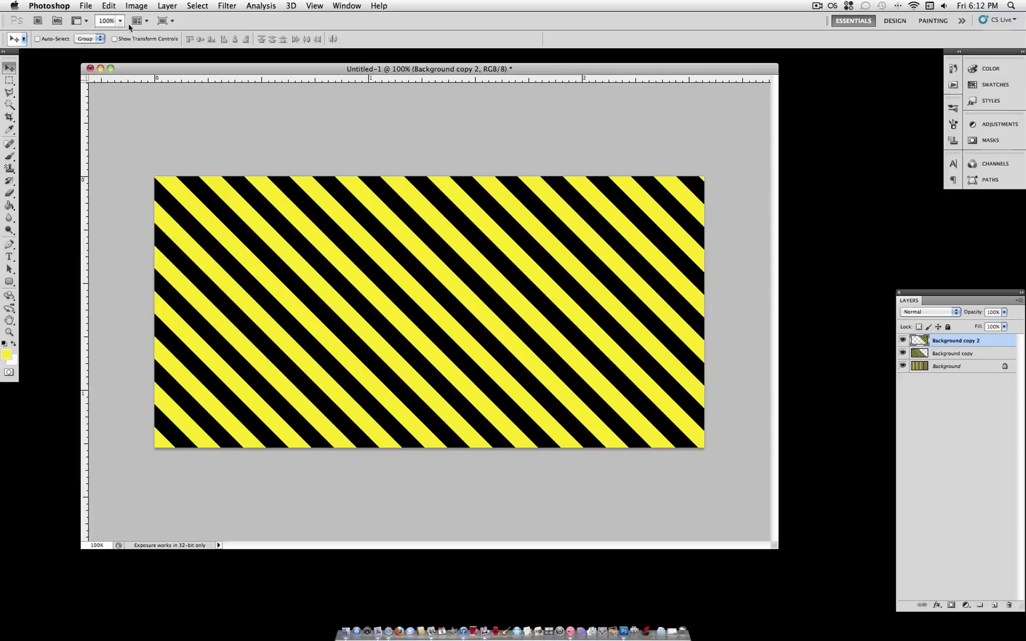
left_click(168, 6)
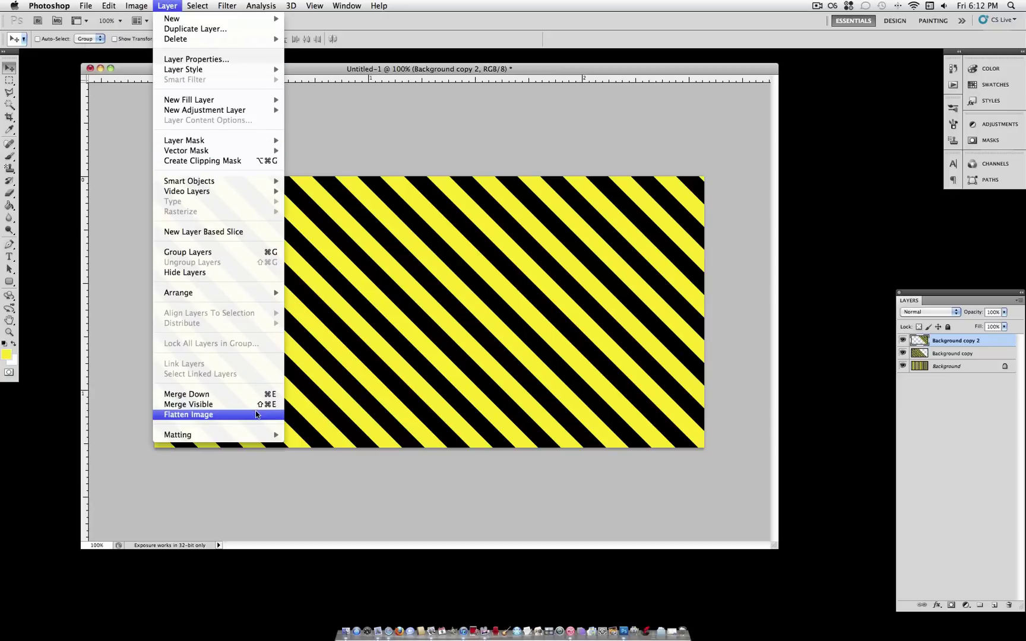
left_click(256, 414)
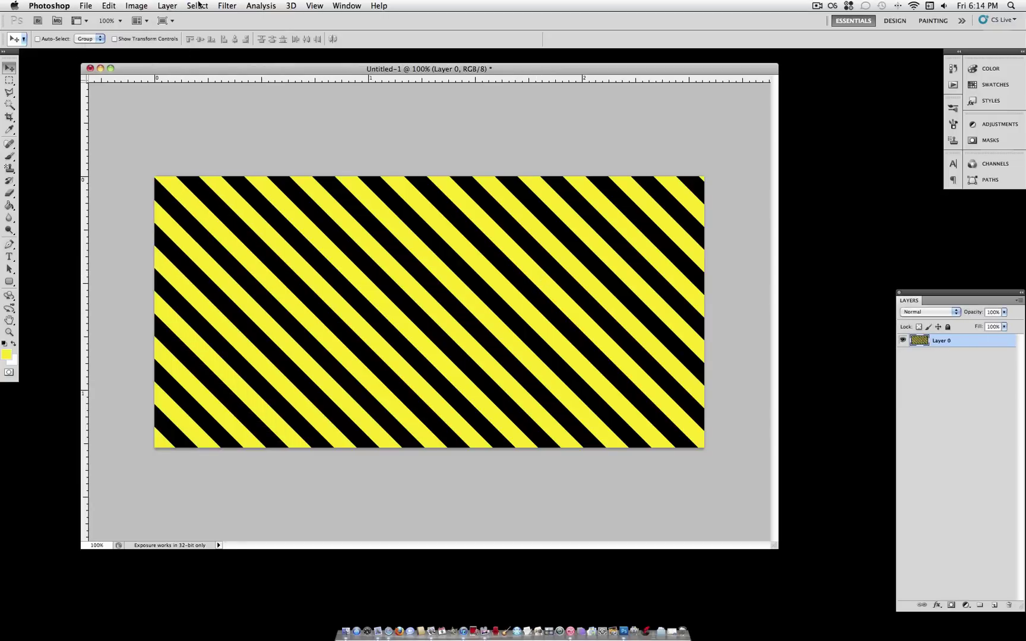
Step: Apply Lighting Effects with the Soft Omni preset, its light centred and enlarged over the stripes
left_click(227, 5)
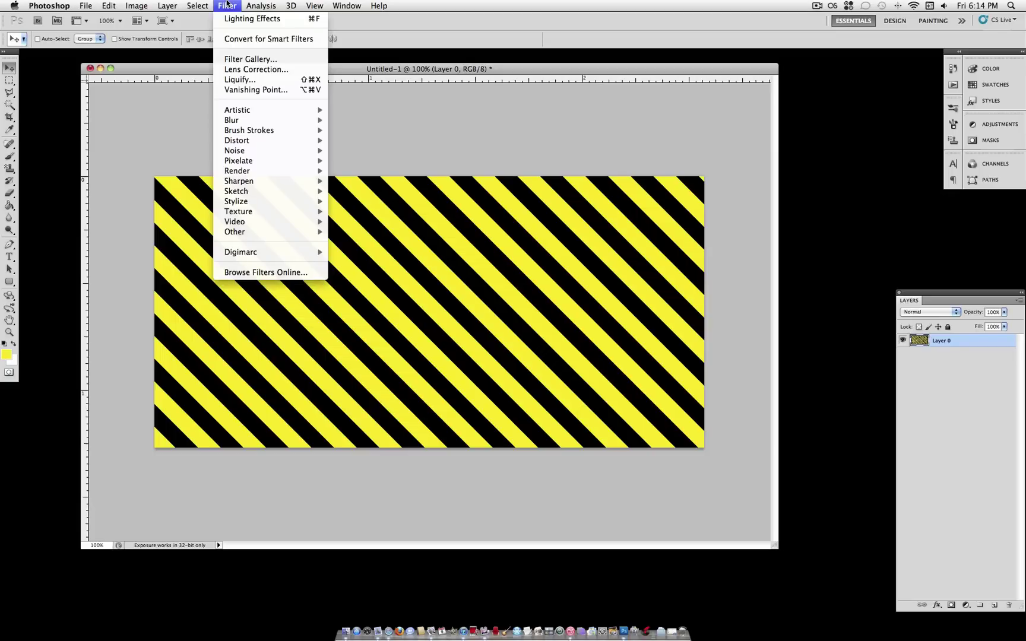
mouse_move(290, 176)
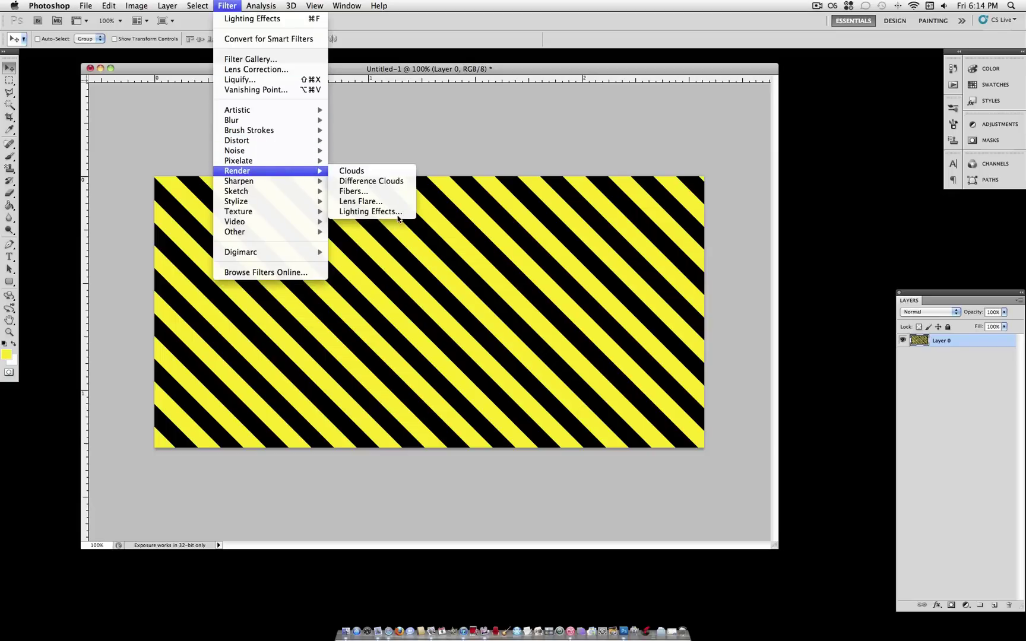
left_click(370, 211)
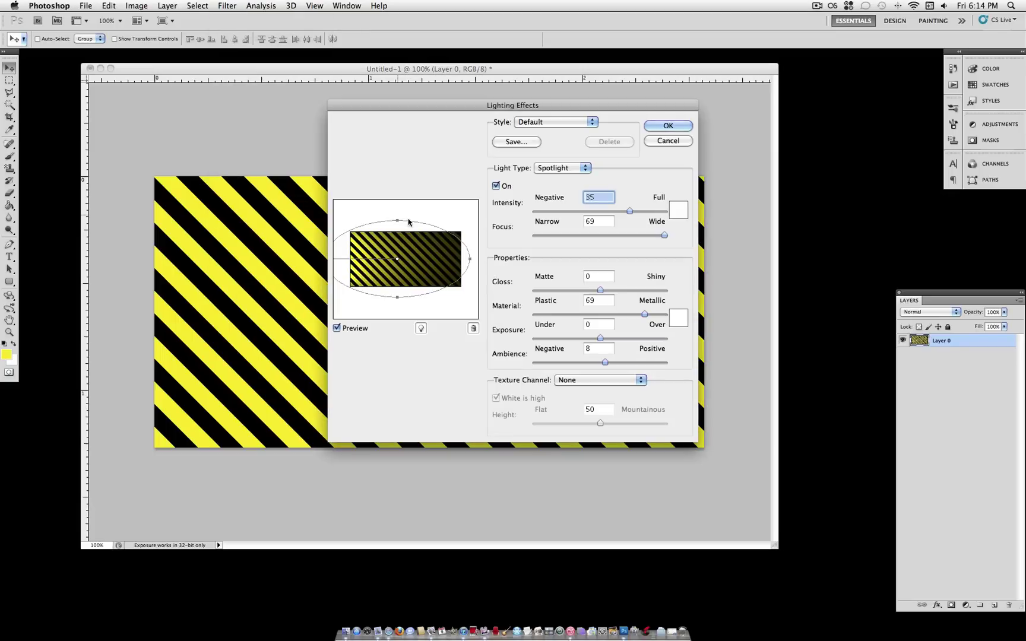
left_click(561, 122)
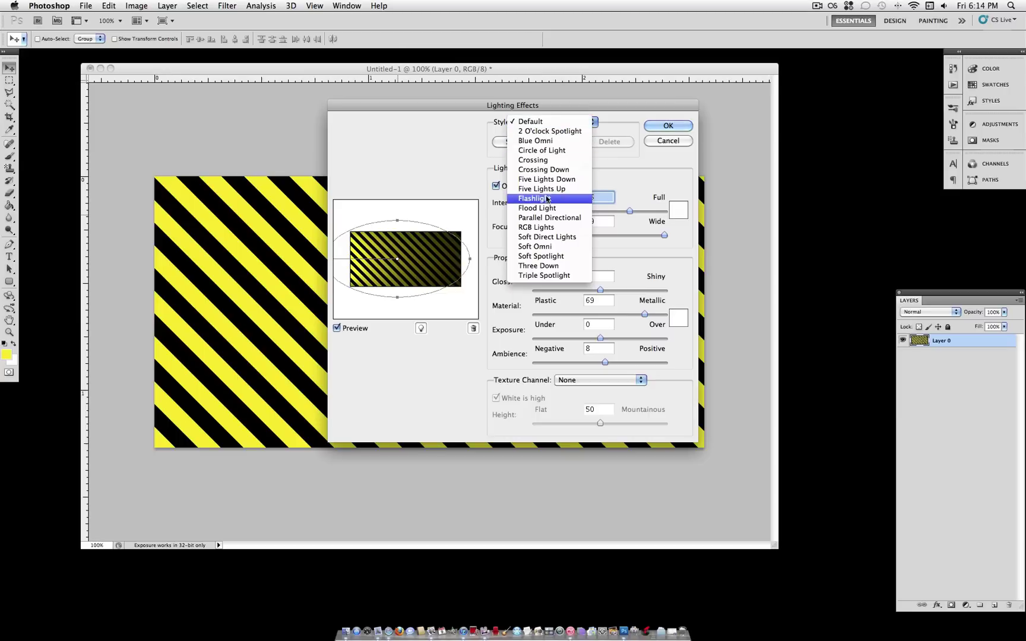
left_click(553, 249)
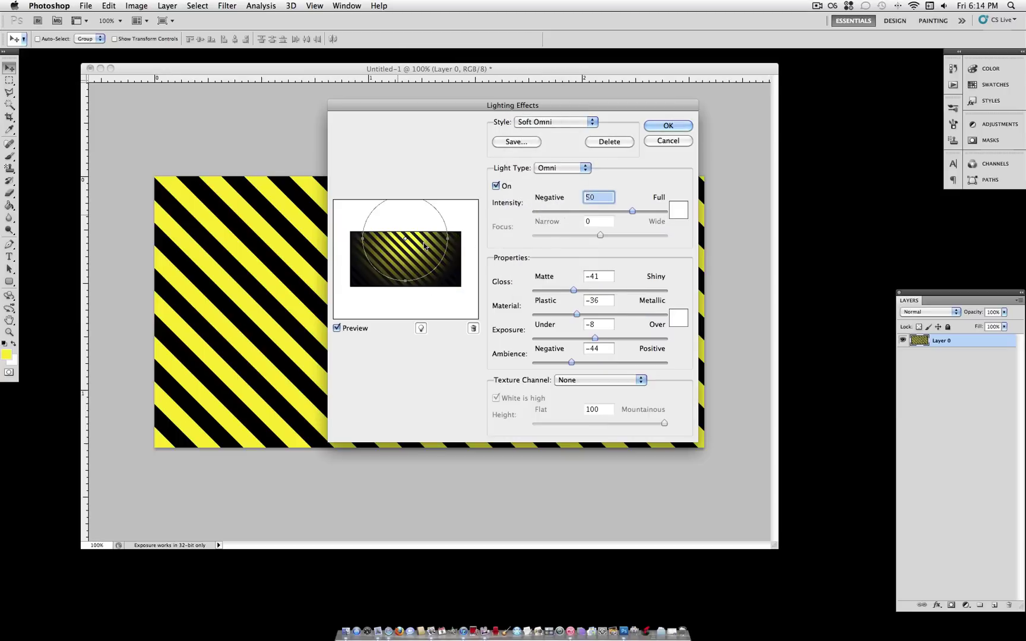
left_click_drag(406, 241, 406, 257)
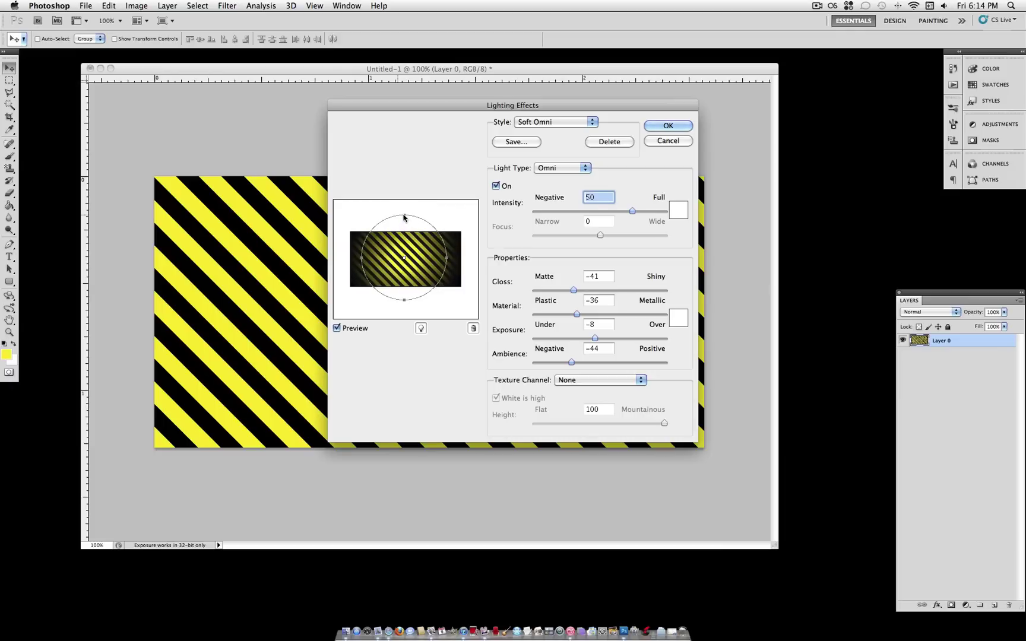
left_click_drag(403, 218, 406, 197)
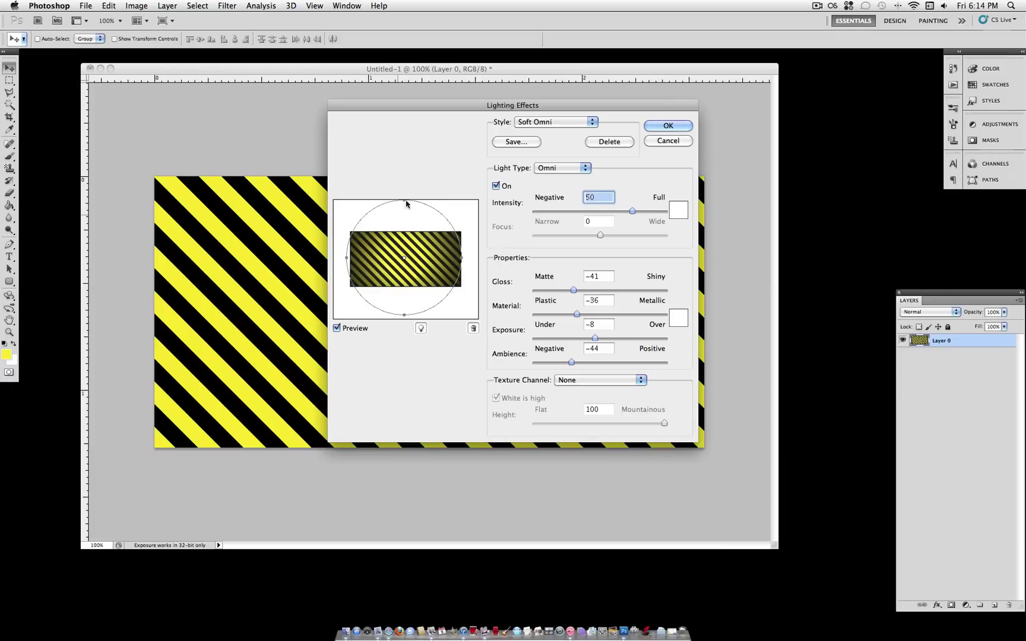
left_click(406, 260)
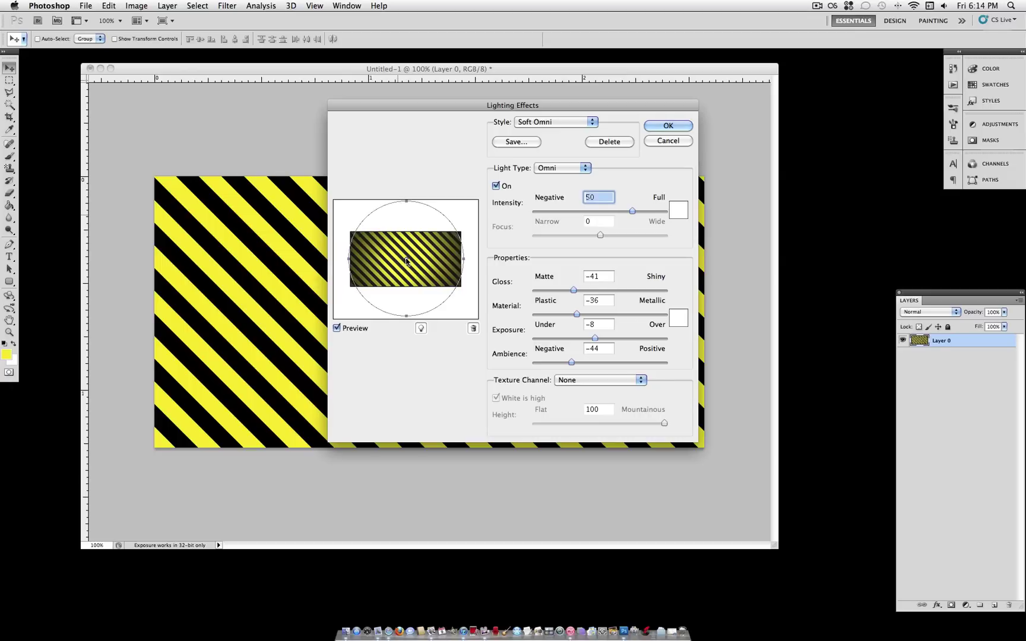
left_click(667, 124)
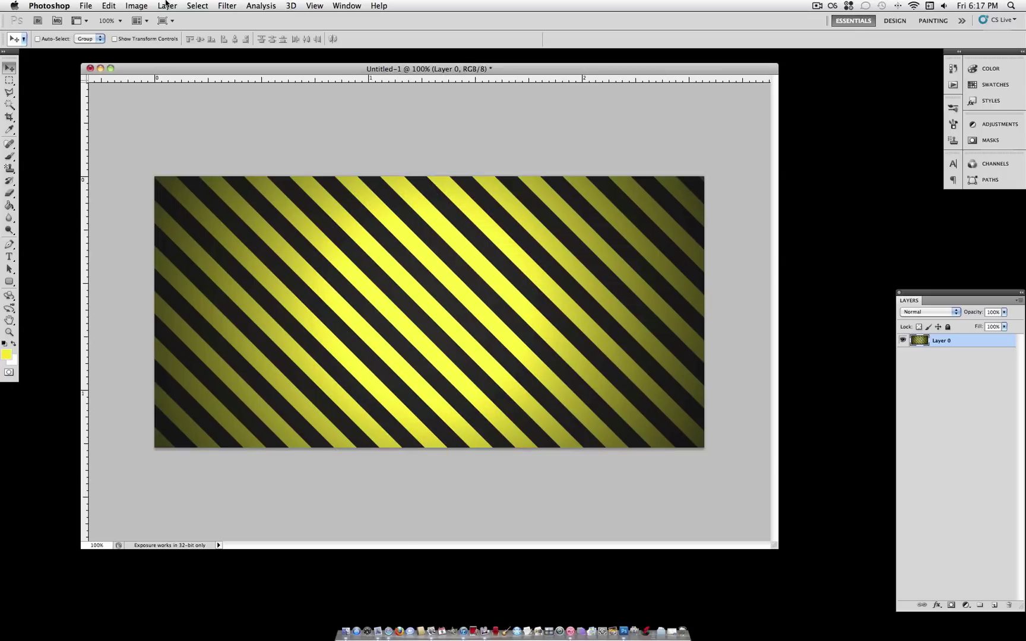
Step: Hide the rulers and add a new pattern fill layer named Pattern Fill 1
key("super+r")
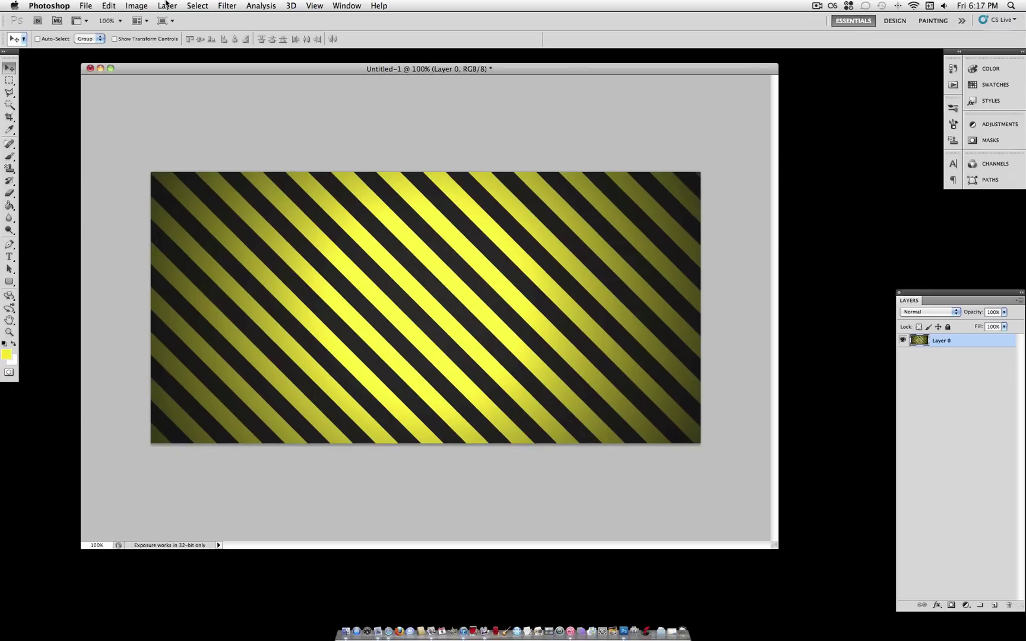
left_click(167, 6)
mouse_move(193, 99)
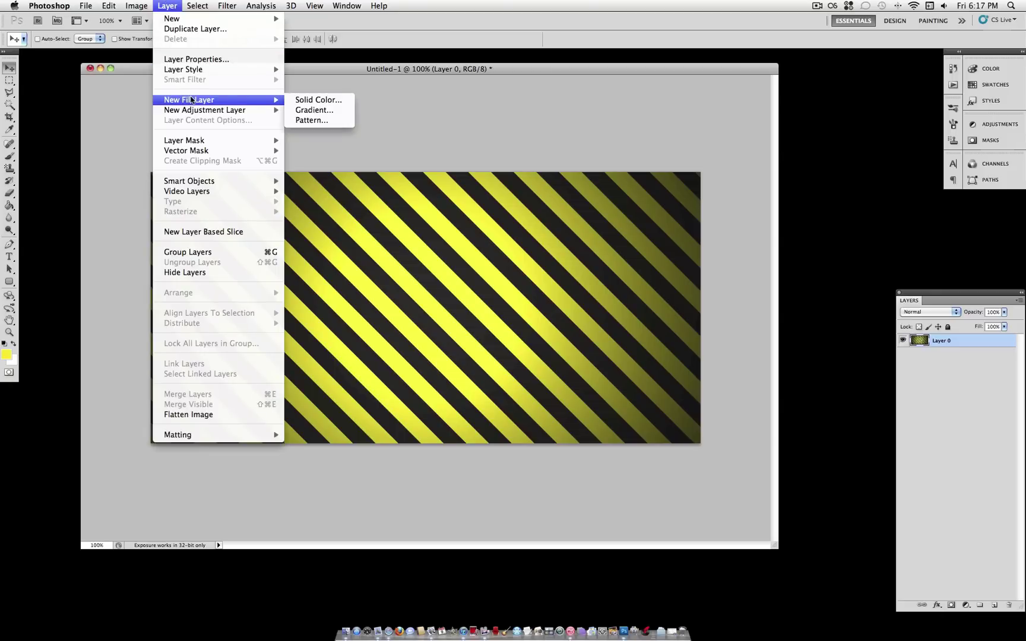
left_click(313, 121)
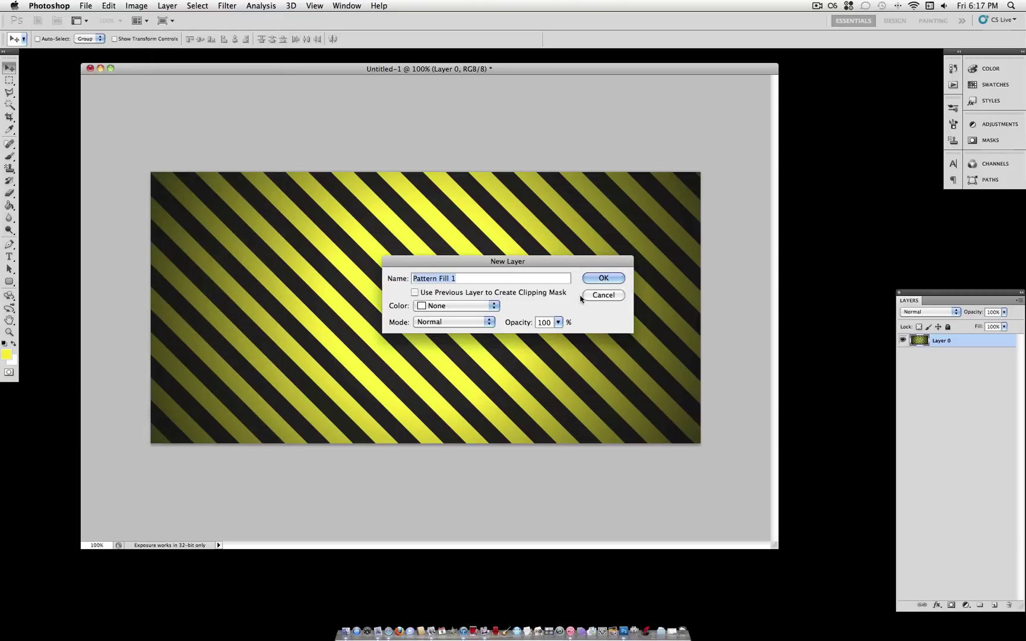
left_click(603, 278)
Step: Fill it with the Washed Watercolor Paper pattern and load the Artist Surfaces pattern library
left_click(624, 335)
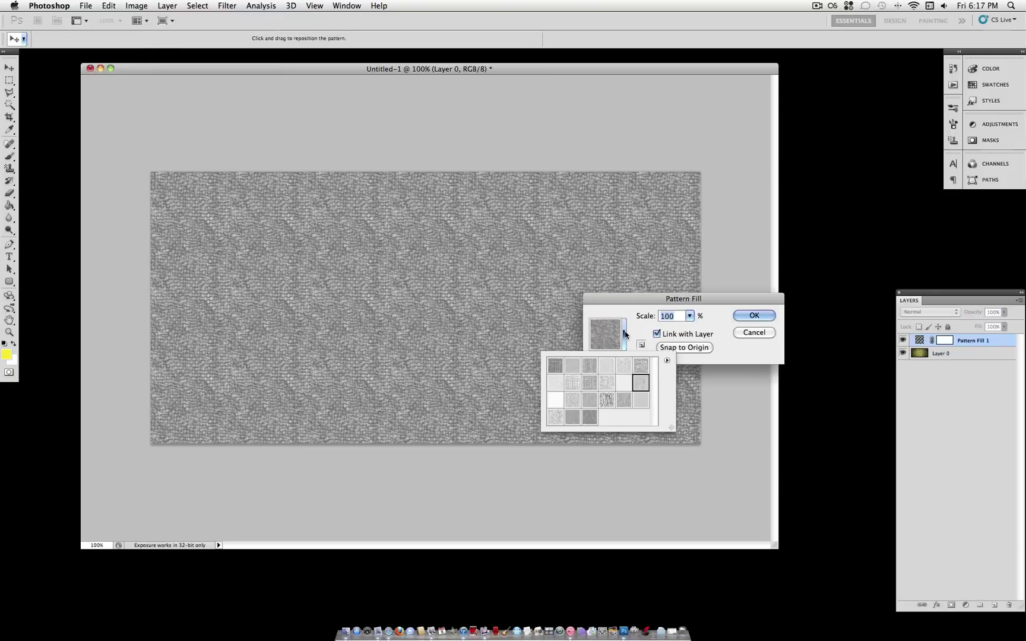
left_click(642, 388)
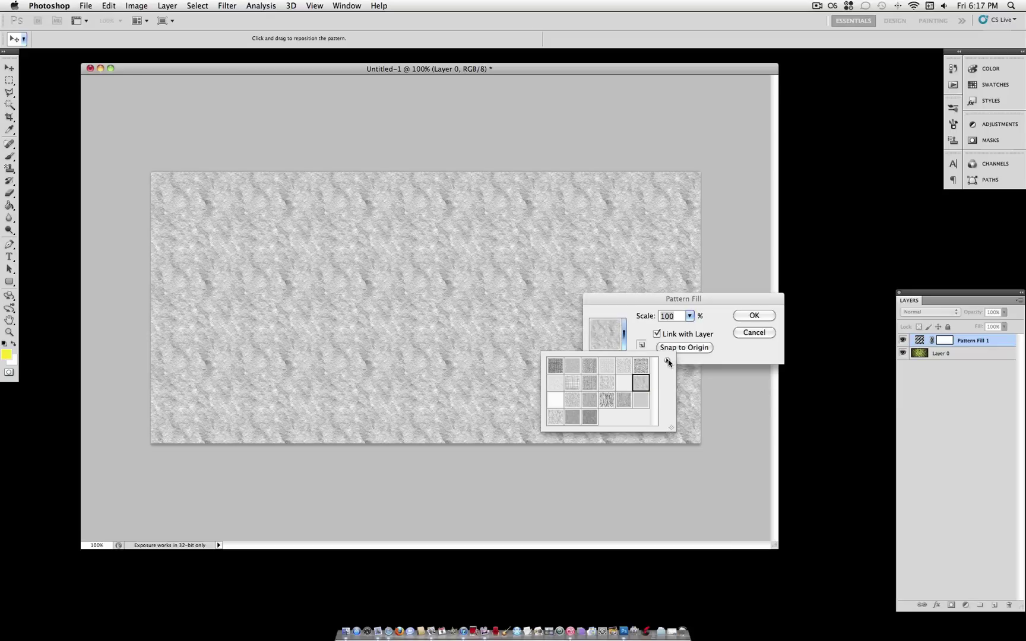
left_click(668, 362)
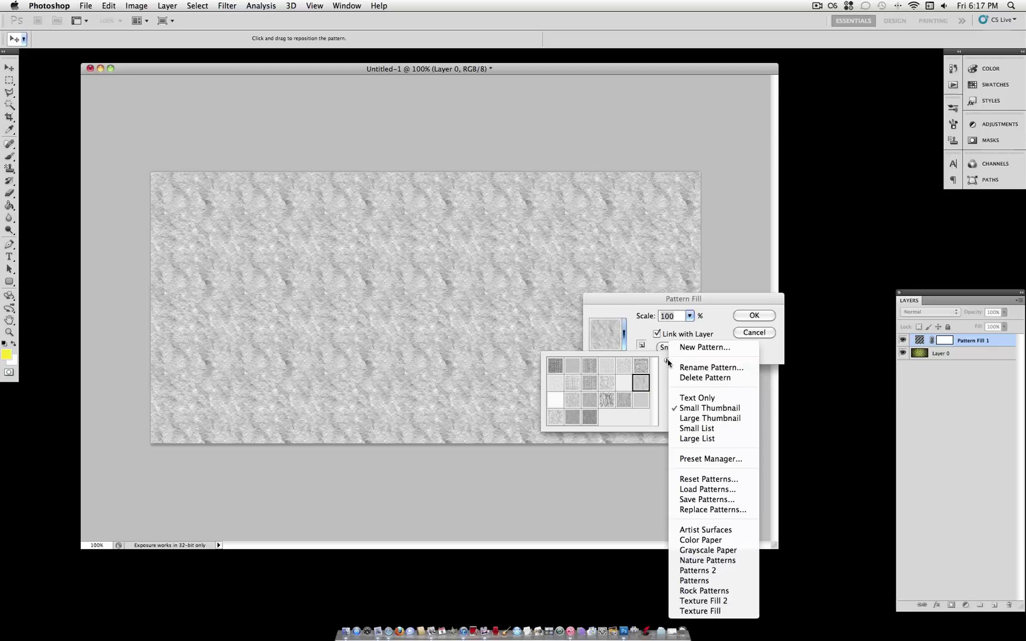
left_click(711, 531)
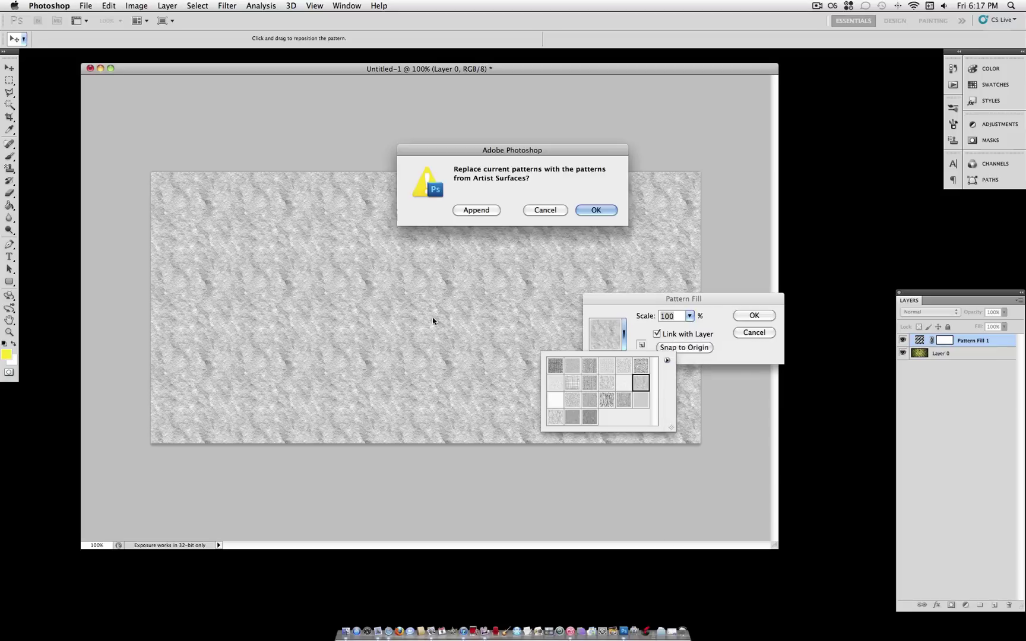
left_click(600, 208)
left_click(750, 316)
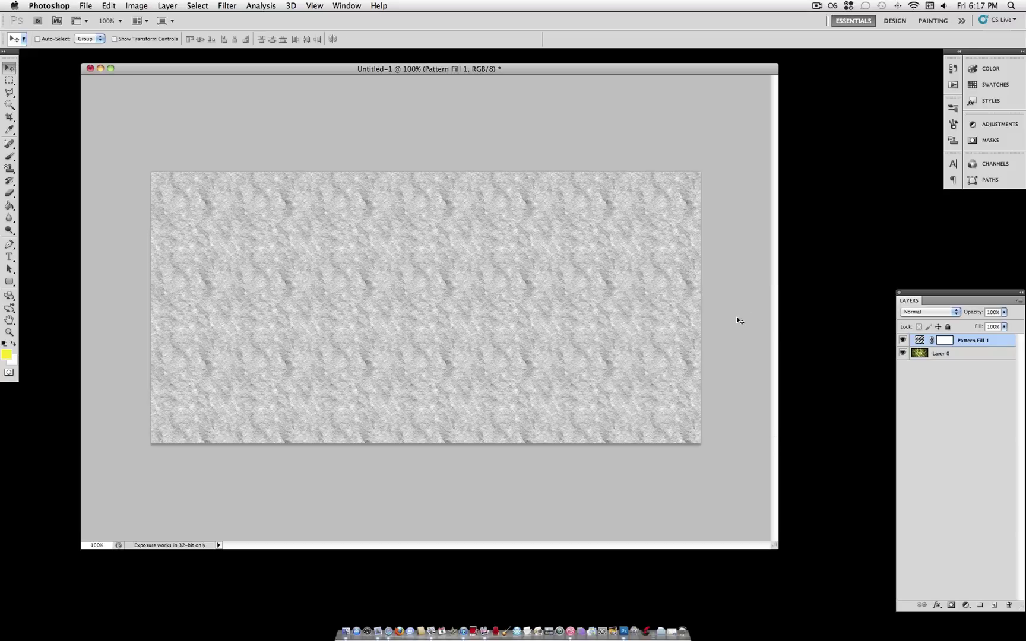
Step: Set the Pattern Fill 1 layer to Multiply blend mode with 54% opacity
left_click(945, 313)
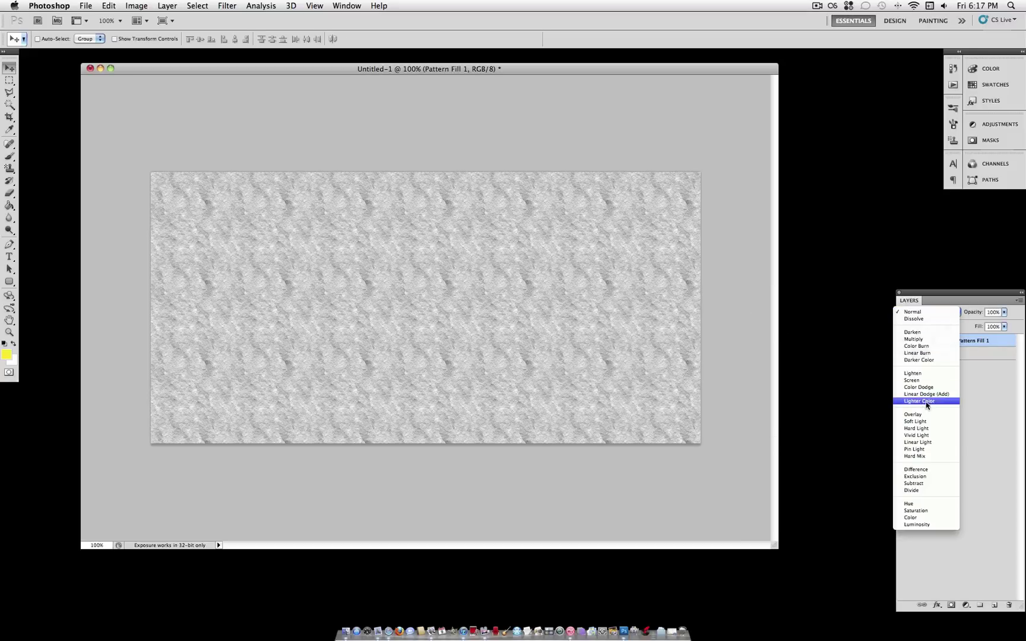
left_click(928, 339)
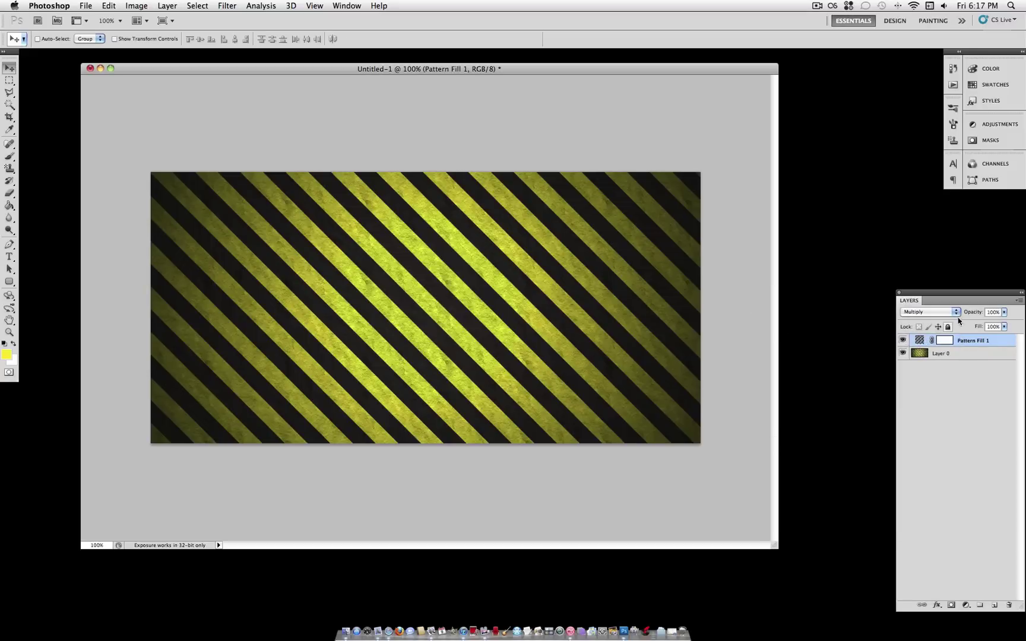
left_click(1004, 313)
left_click_drag(983, 326, 982, 326)
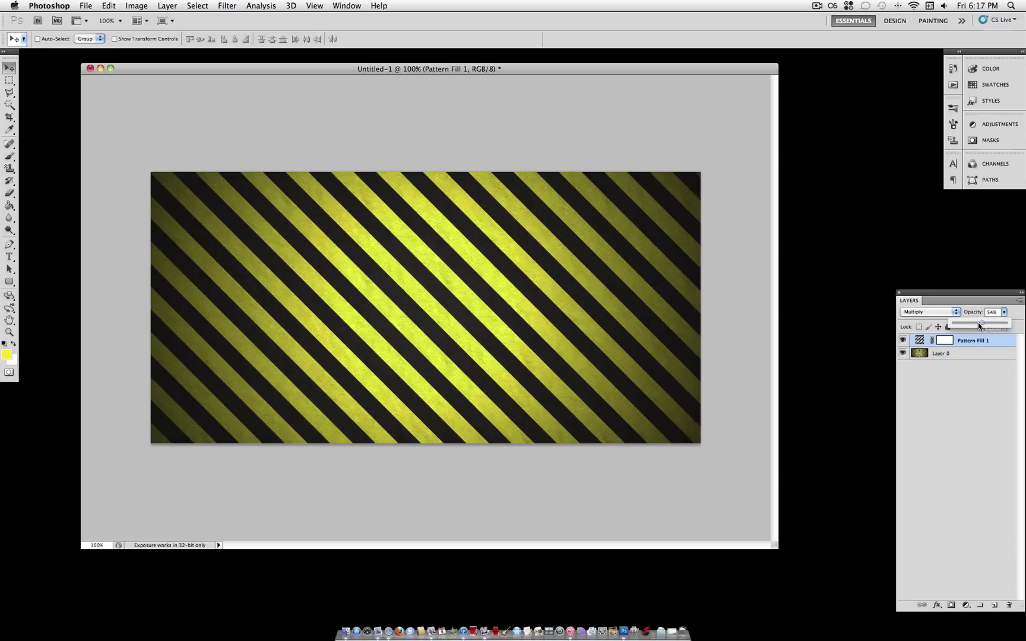
left_click(985, 346)
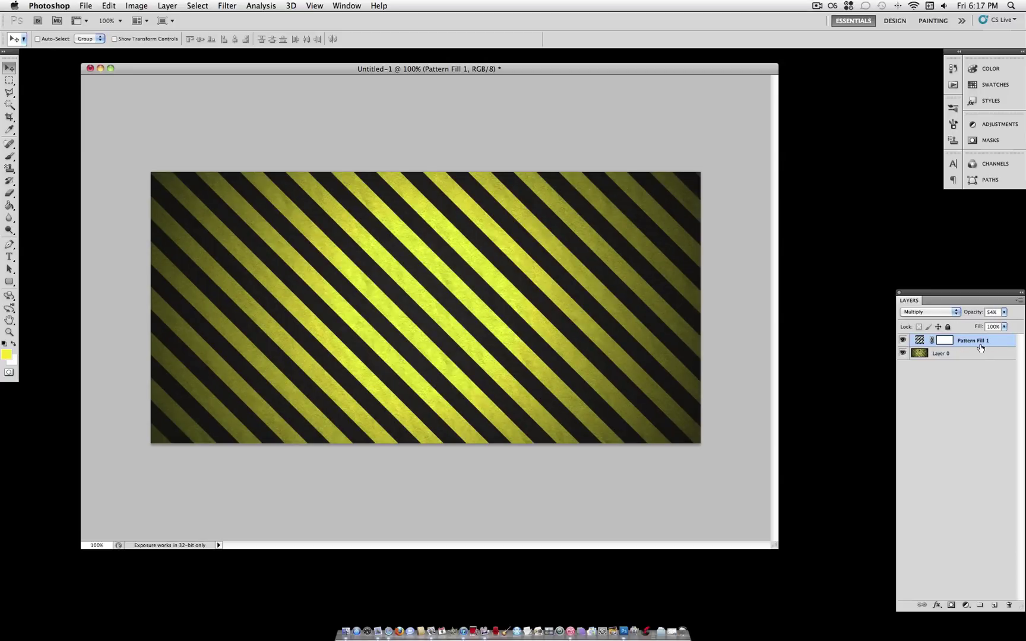